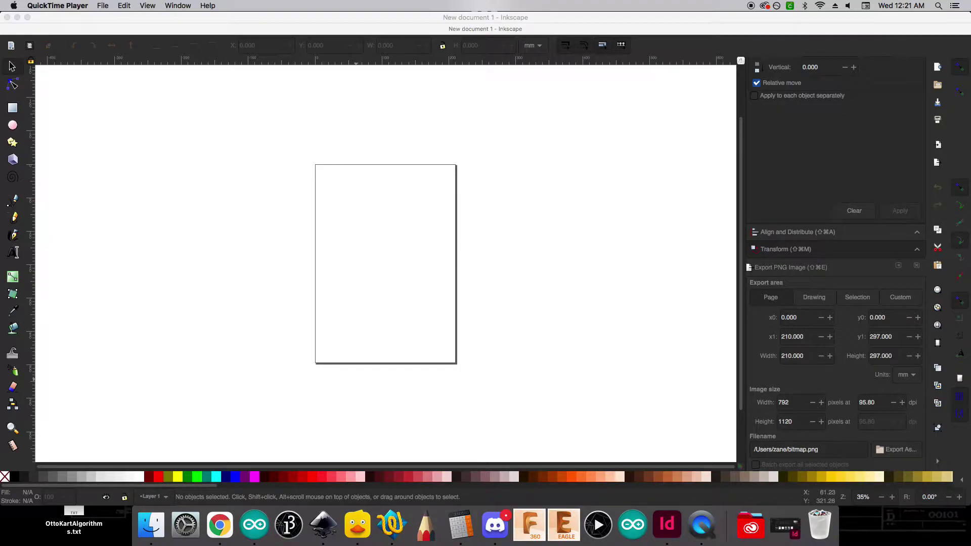
- Switch to Chrome and put makercase.com in a new tab's address bar
{"action": "key", "text": "super+Tab"}
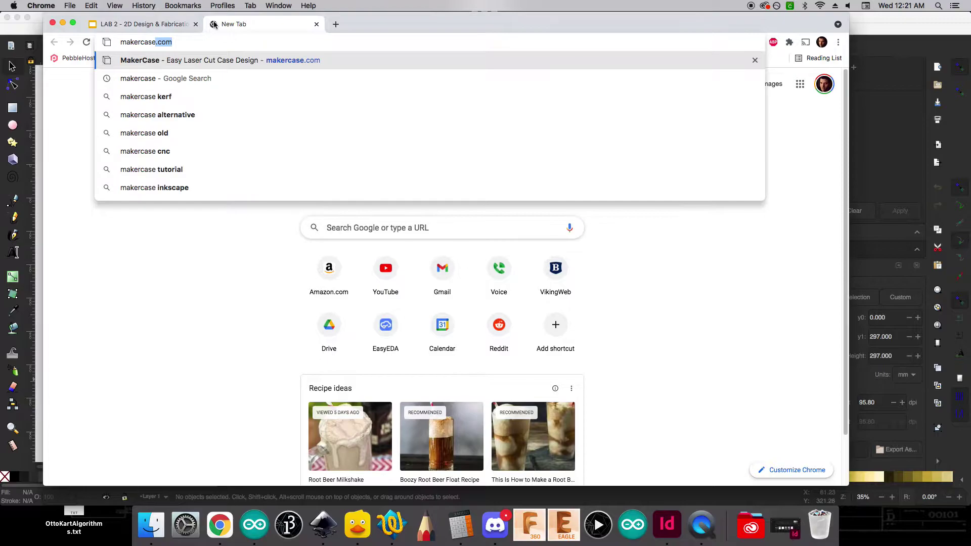
- Load MakerCase and start a Basic Box, checking the reference slide's dimensions
{"action": "key", "text": "Return"}
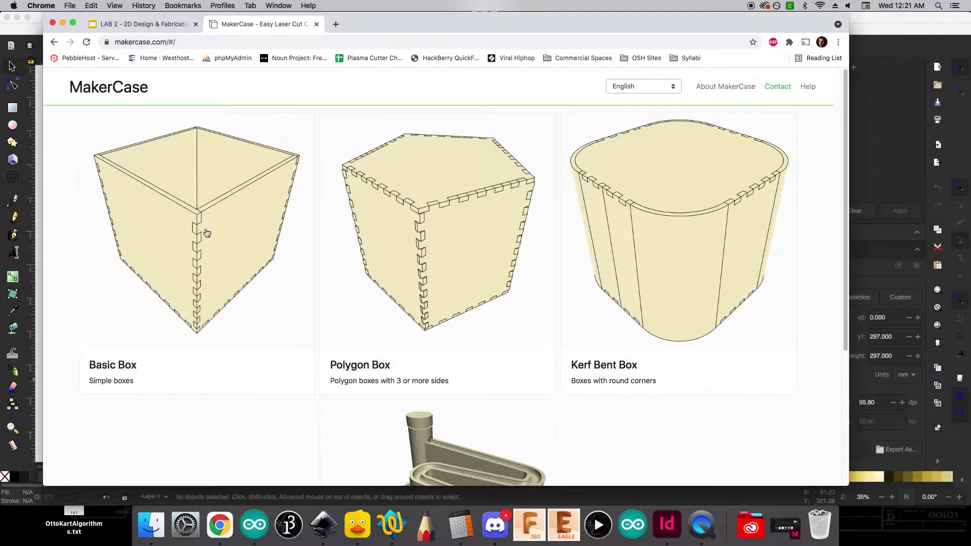
{"action": "left_click", "coordinate": [201, 236]}
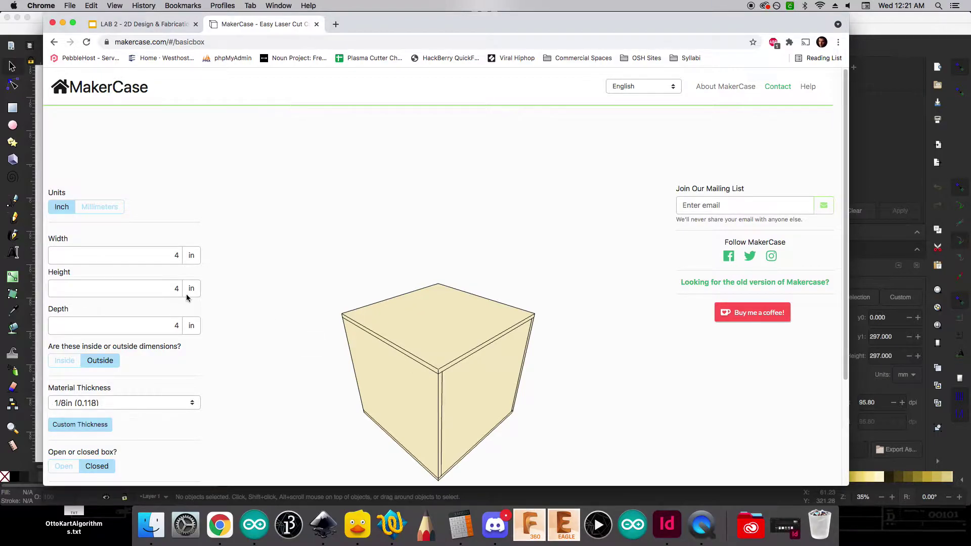
{"action": "left_click", "coordinate": [112, 19]}
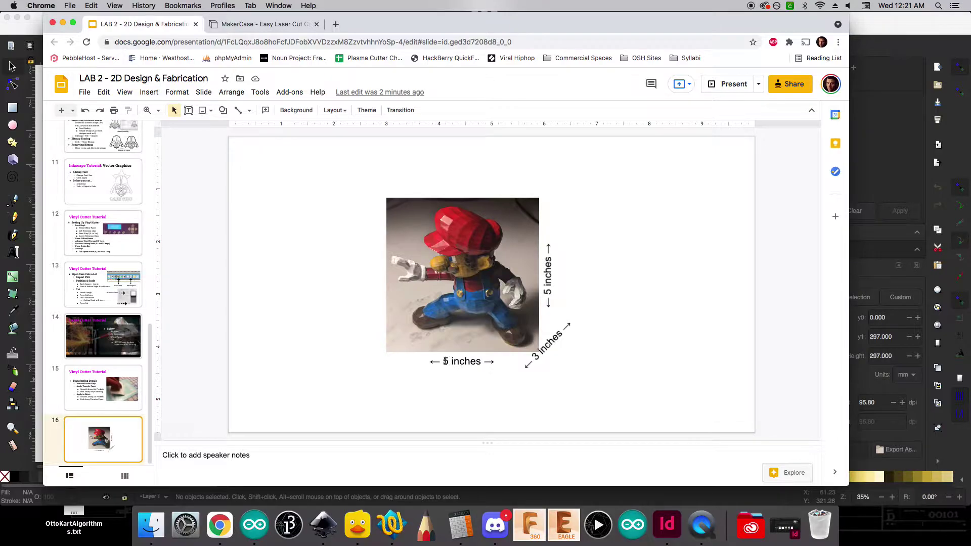
{"action": "left_click", "coordinate": [268, 24]}
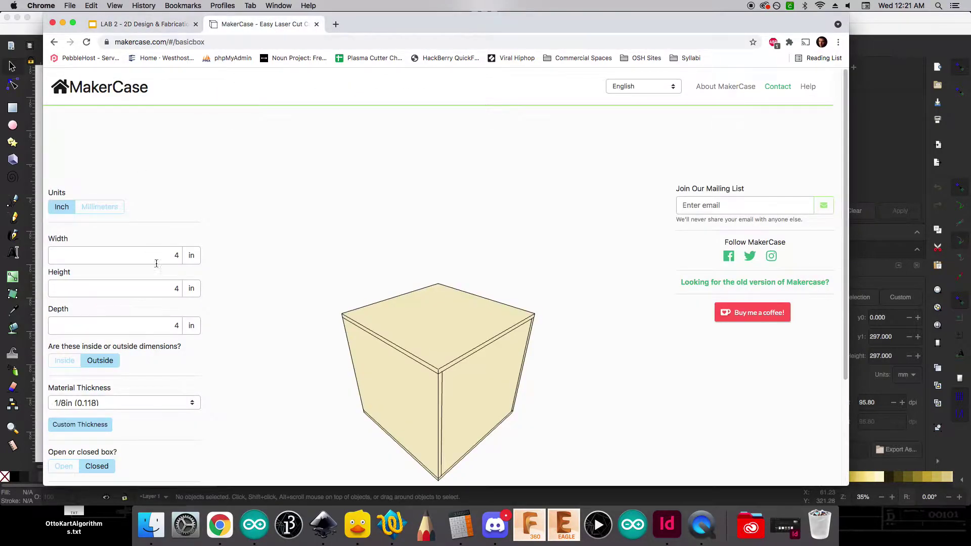
- Enter box width 5, height 5 and depth 3 inches
{"action": "left_click", "coordinate": [176, 255]}
{"action": "double_click", "coordinate": [177, 255]}
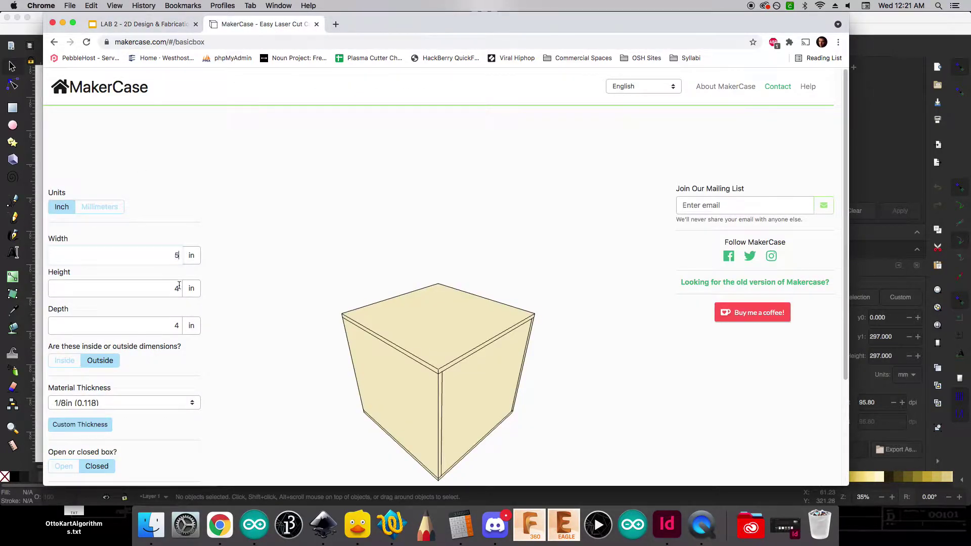
{"action": "double_click", "coordinate": [178, 289]}
{"action": "type", "text": "5"}
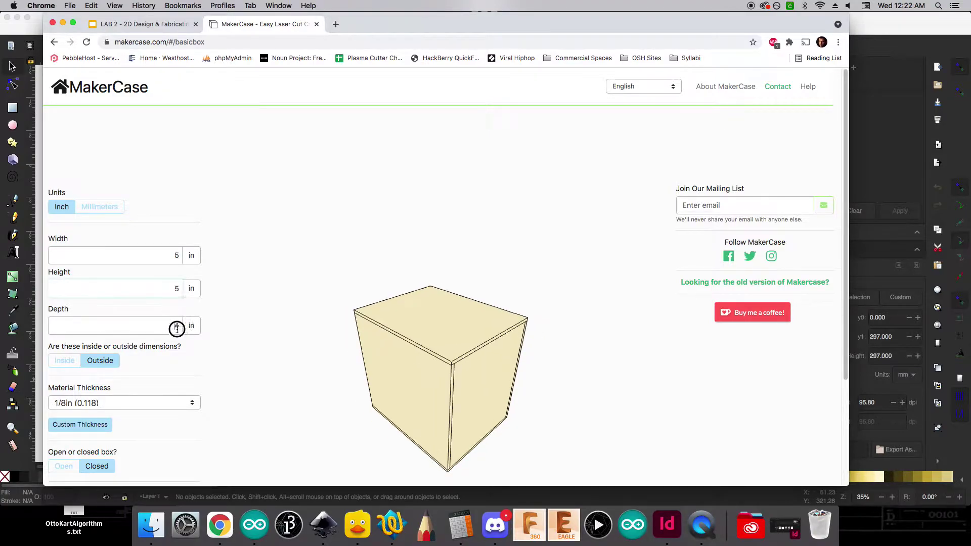
{"action": "double_click", "coordinate": [178, 326]}
{"action": "type", "text": "3"}
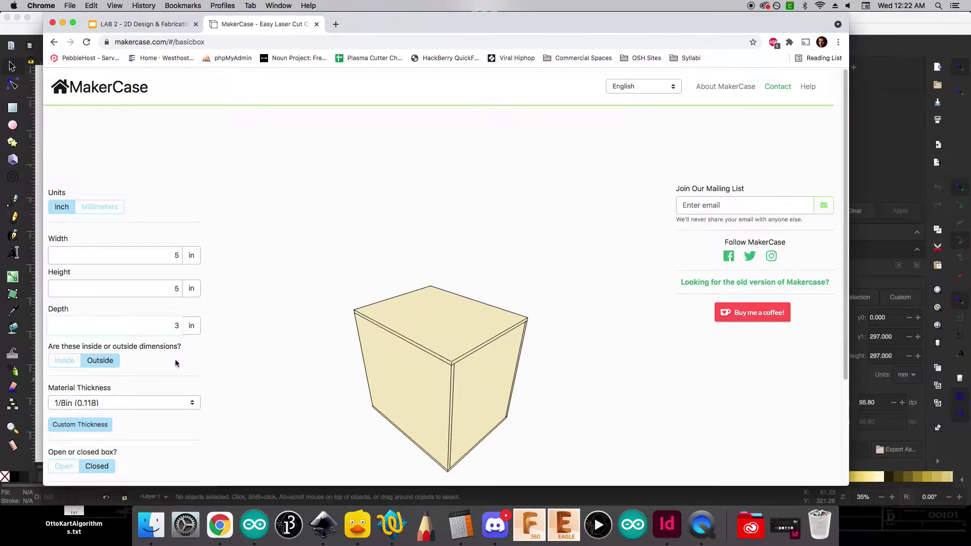
{"action": "left_click", "coordinate": [175, 363]}
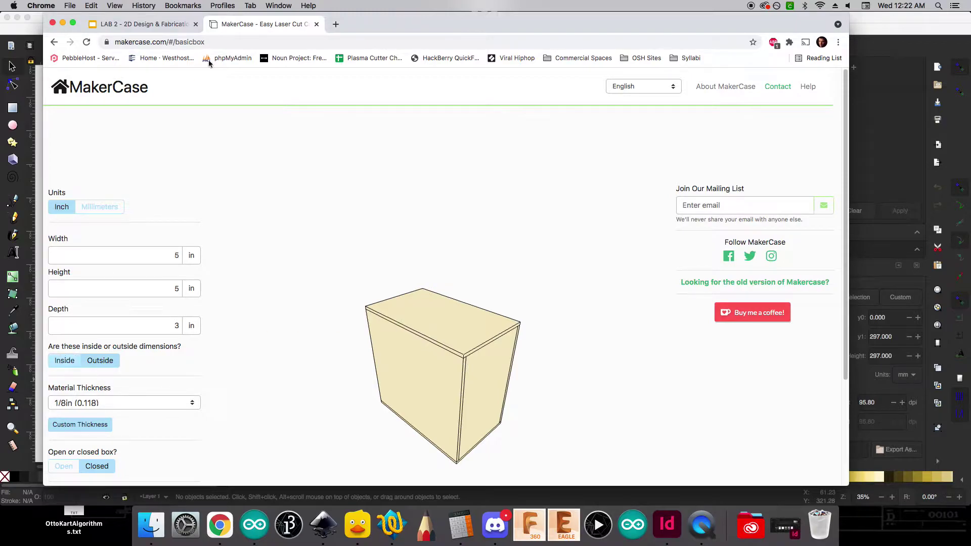
- Recheck the slide and set the dimensions to Inside measurements
{"action": "left_click", "coordinate": [139, 24]}
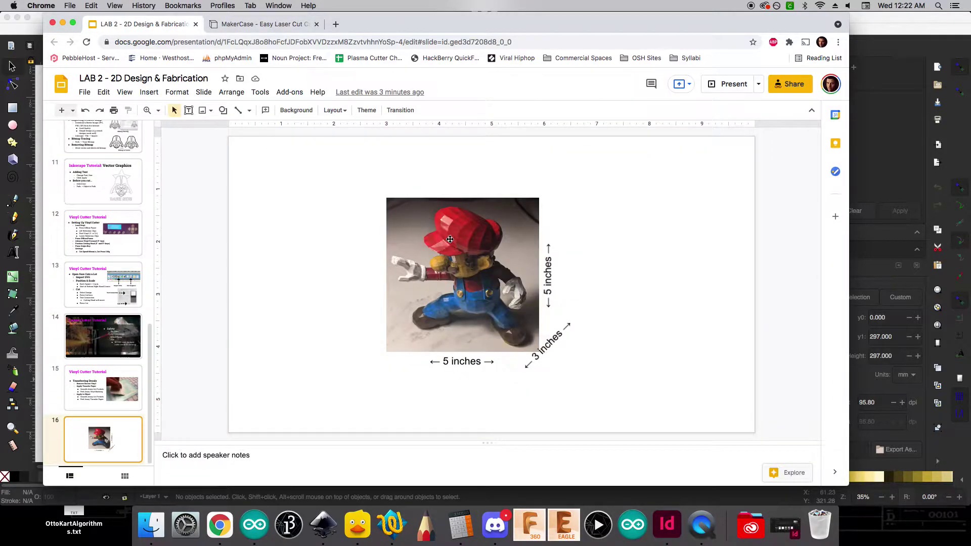
{"action": "left_click", "coordinate": [271, 24]}
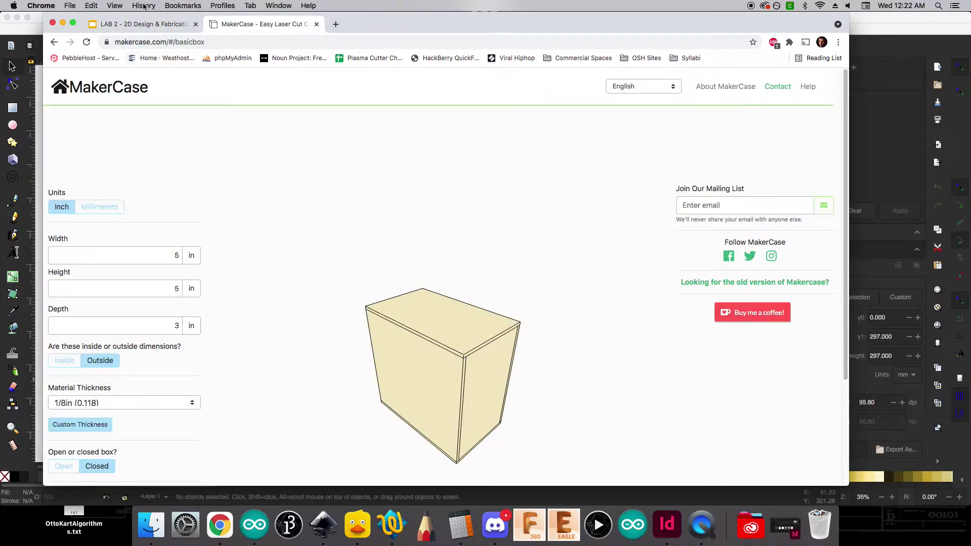
{"action": "left_click", "coordinate": [139, 24]}
{"action": "left_click", "coordinate": [262, 24]}
{"action": "left_click", "coordinate": [63, 364]}
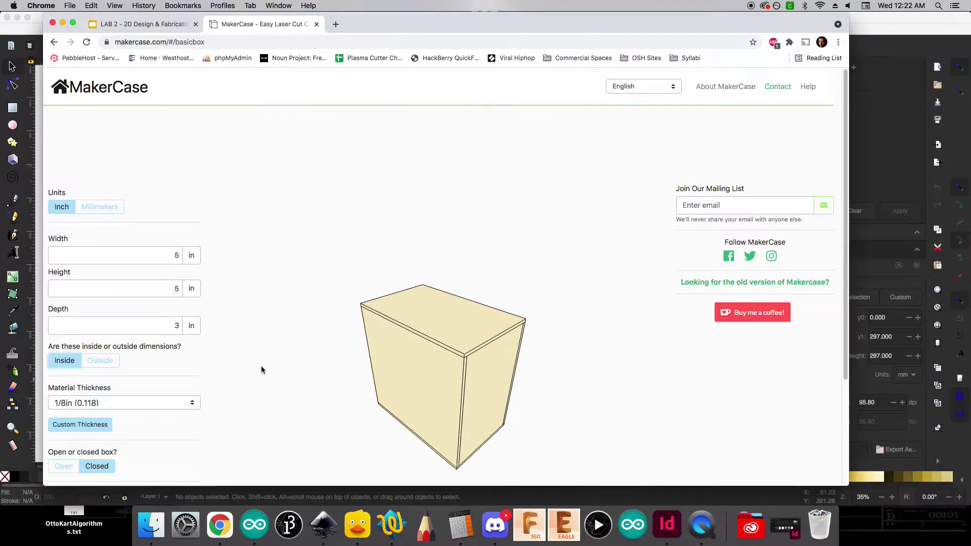
{"action": "left_click", "coordinate": [103, 361]}
{"action": "left_click", "coordinate": [69, 362]}
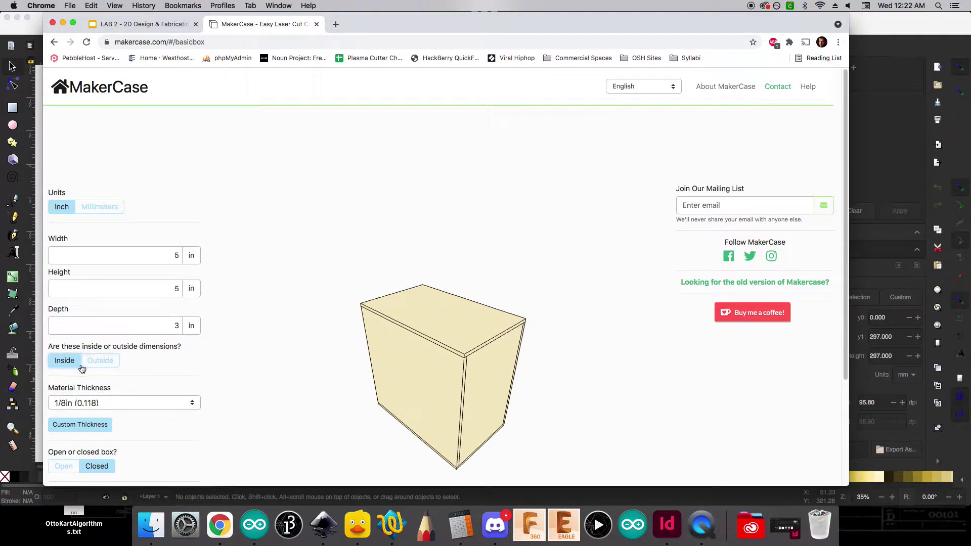
- Set a custom material thickness of 0.2 in
{"action": "left_click", "coordinate": [77, 428]}
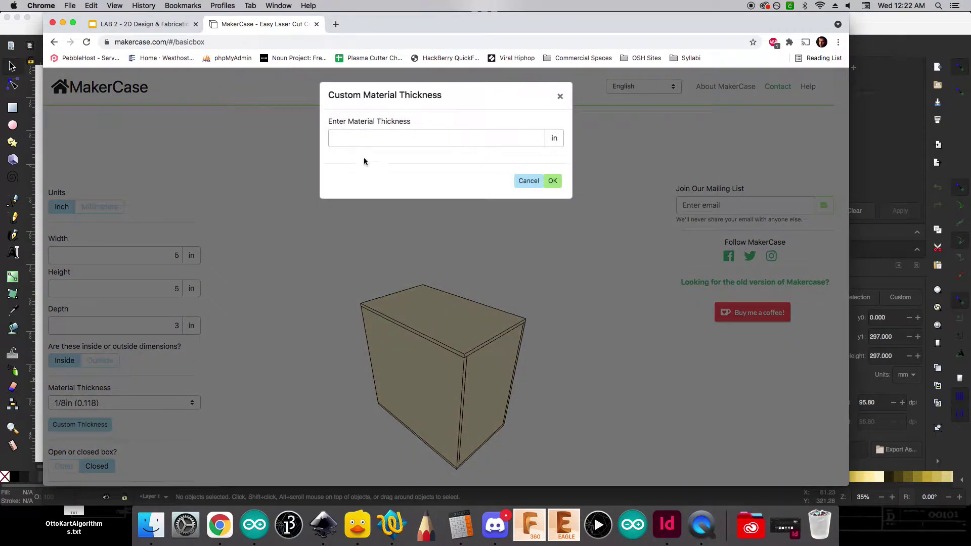
{"action": "left_click", "coordinate": [381, 139]}
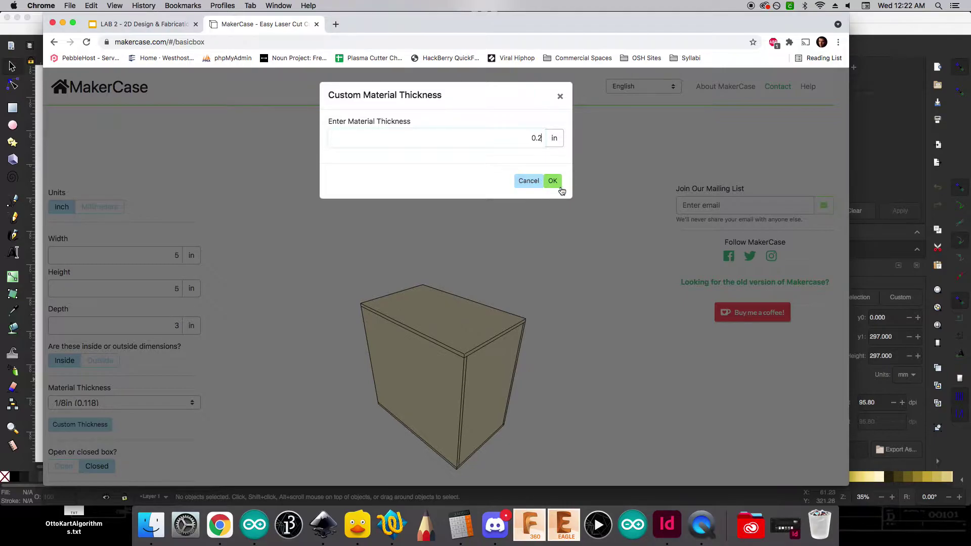
{"action": "left_click", "coordinate": [557, 186]}
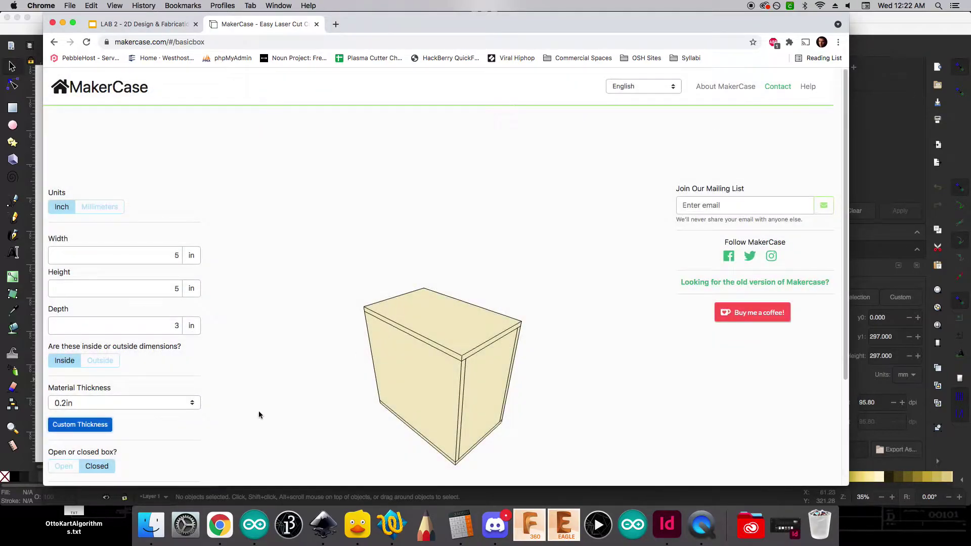
- Choose Finger edge joints with a finger size of 1.45
{"action": "scroll", "coordinate": [202, 425], "scroll_direction": "down", "scroll_amount": 3}
{"action": "scroll", "coordinate": [171, 434], "scroll_direction": "down", "scroll_amount": 1}
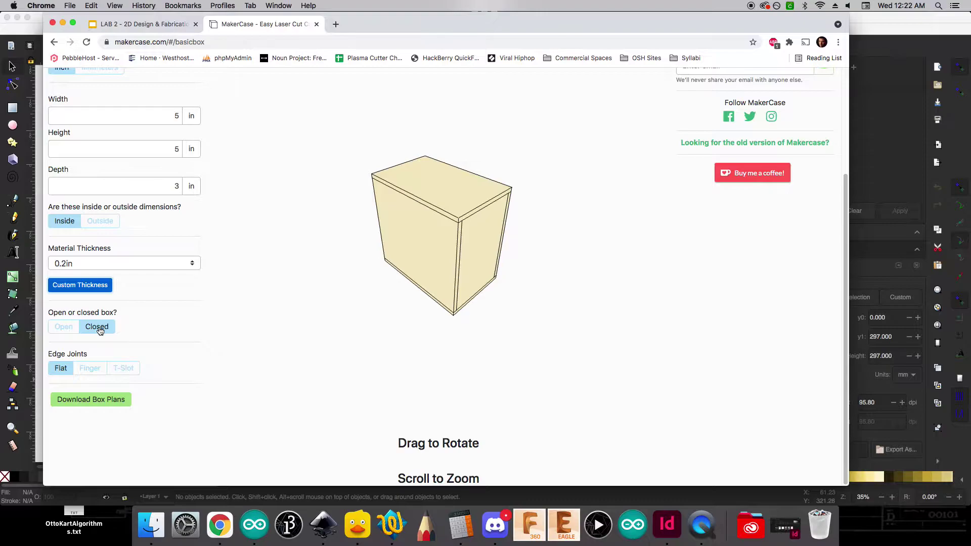
{"action": "left_click", "coordinate": [90, 369]}
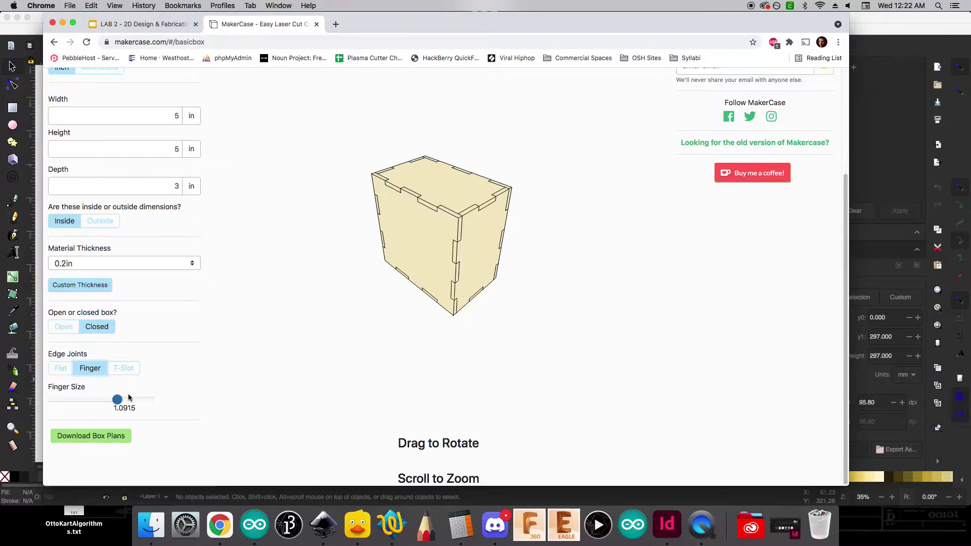
{"action": "left_click_drag", "start_coordinate": [118, 400], "coordinate": [161, 400]}
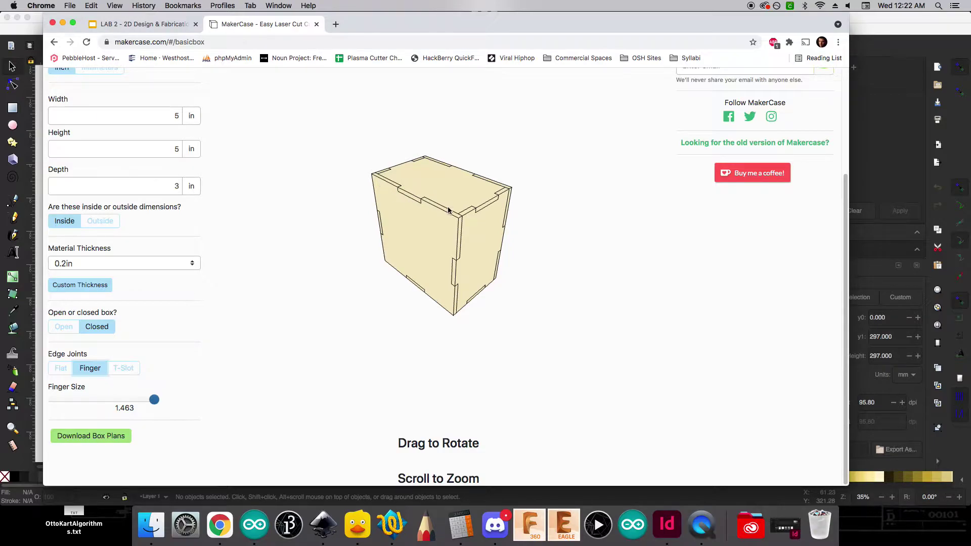
{"action": "mouse_move", "coordinate": [154, 403]}
{"action": "left_mouse_down"}
{"action": "mouse_move", "coordinate": [87, 399]}
{"action": "mouse_move", "coordinate": [161, 403]}
{"action": "left_mouse_up"}
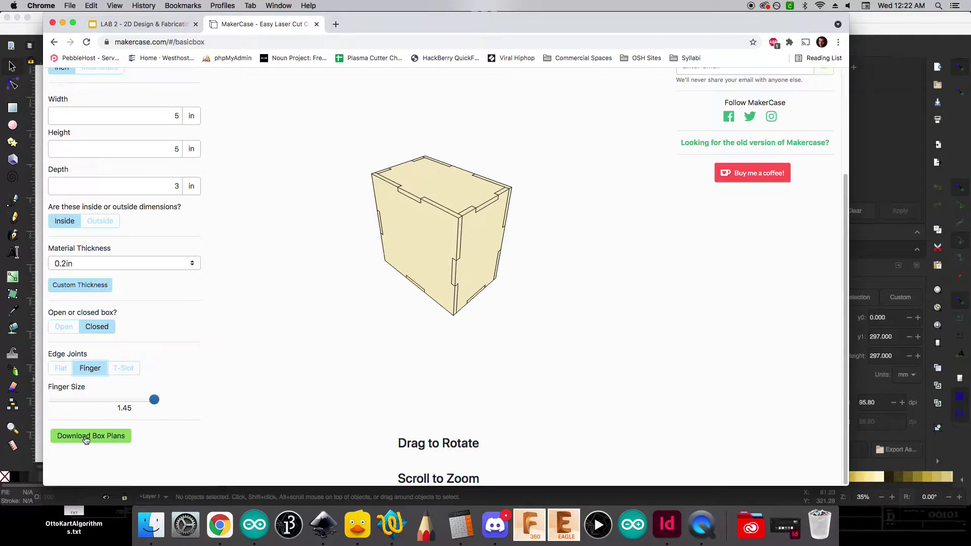
{"action": "left_click", "coordinate": [86, 437]}
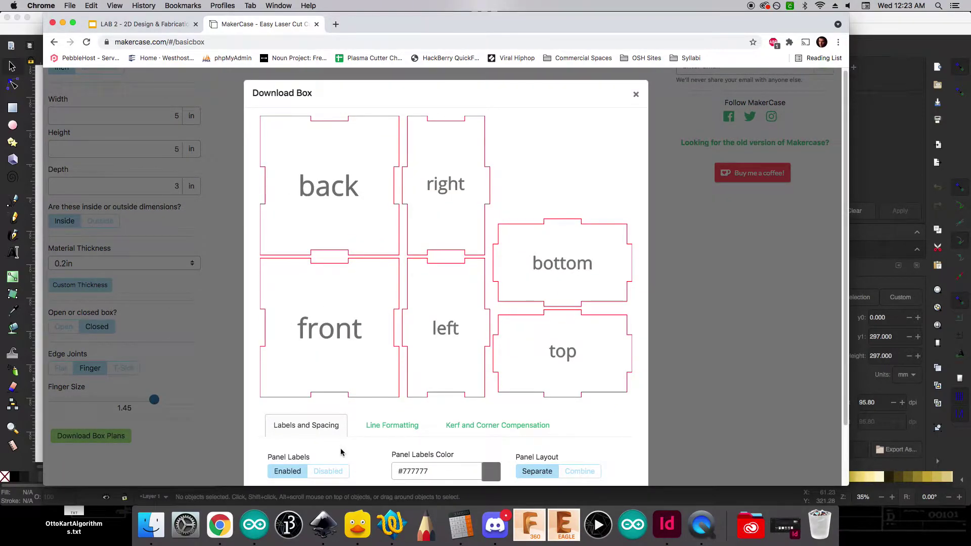
- Disable panel labels and download the plans as 'box (2).svg'
{"action": "left_click", "coordinate": [327, 470]}
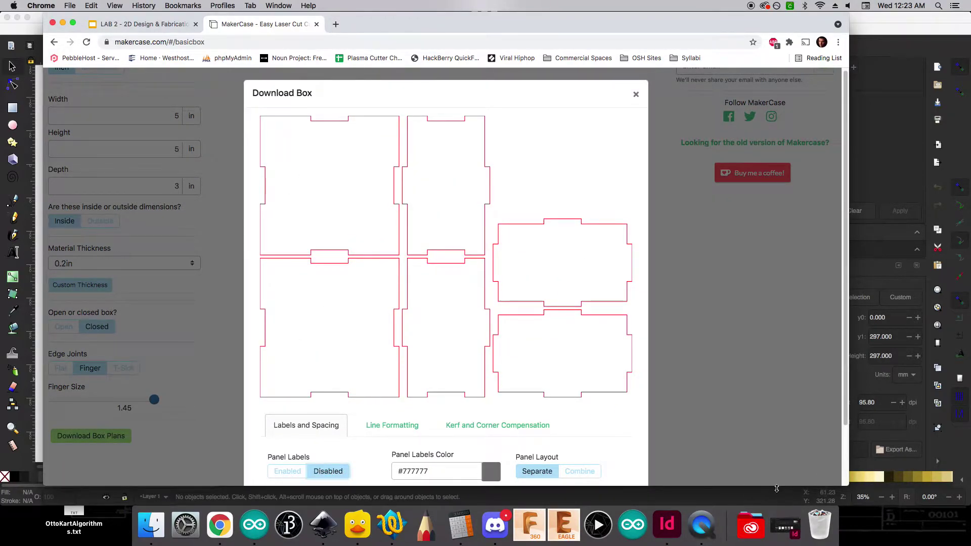
{"action": "scroll", "coordinate": [427, 404], "scroll_direction": "down", "scroll_amount": 2}
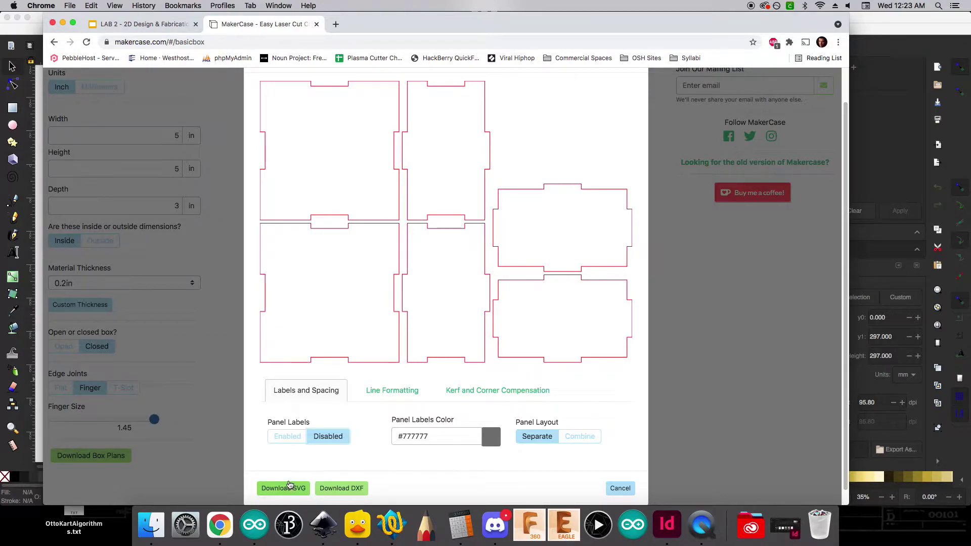
{"action": "left_click", "coordinate": [283, 488]}
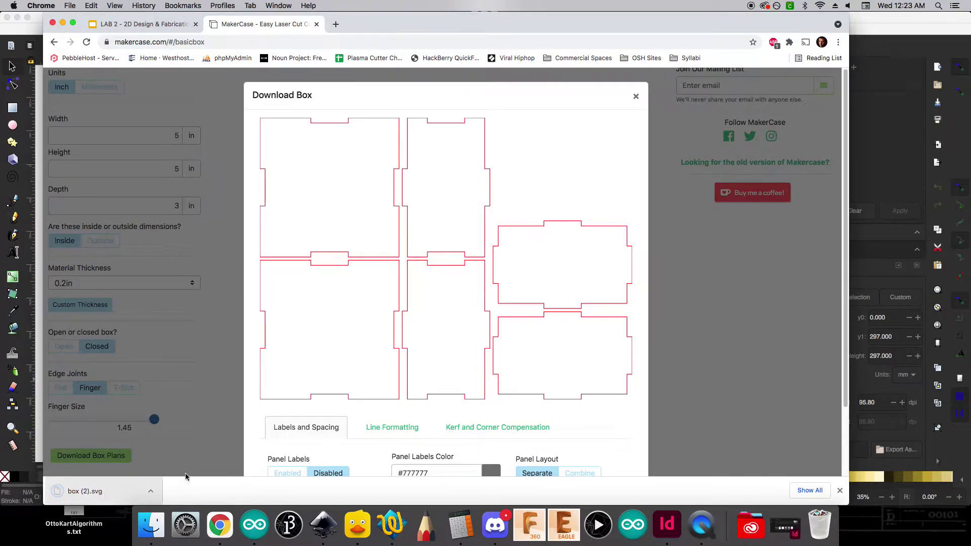
- Open 'box (2).svg' from Downloads in Inkscape and select its panel group
{"action": "left_click", "coordinate": [900, 21]}
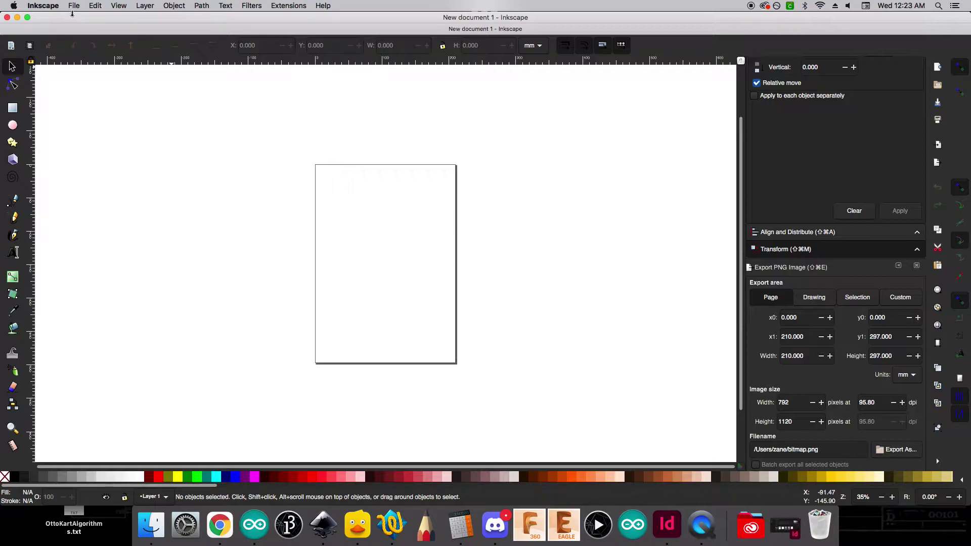
{"action": "left_click", "coordinate": [74, 6]}
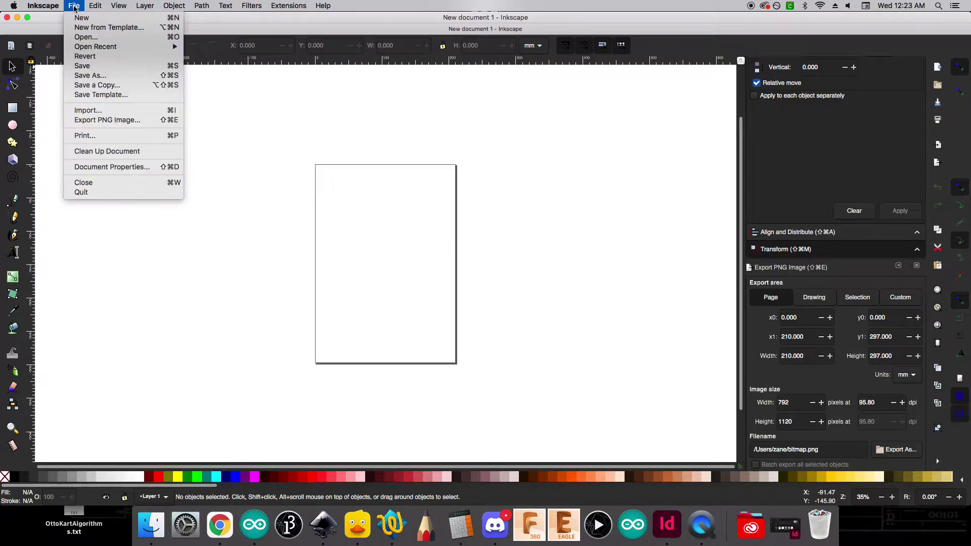
{"action": "left_click", "coordinate": [84, 39]}
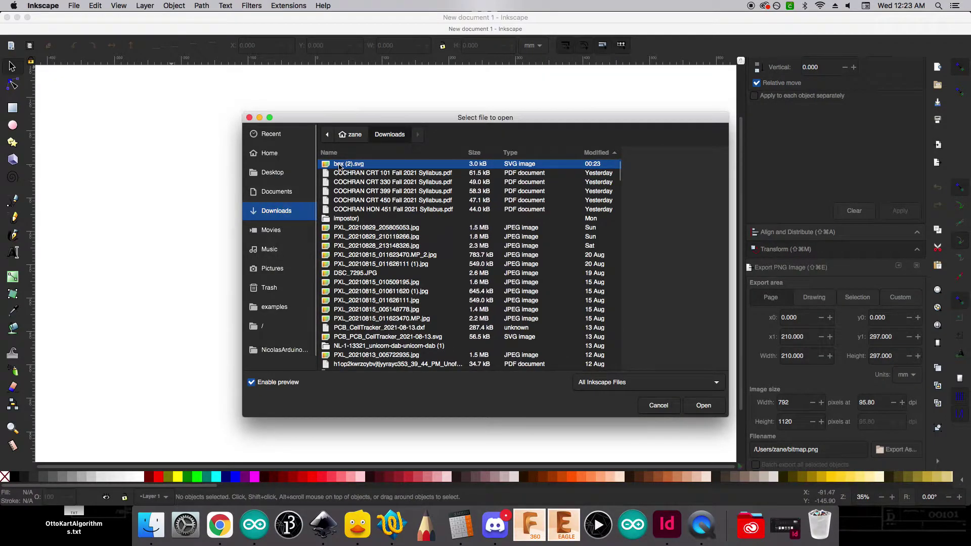
{"action": "double_click", "coordinate": [338, 165]}
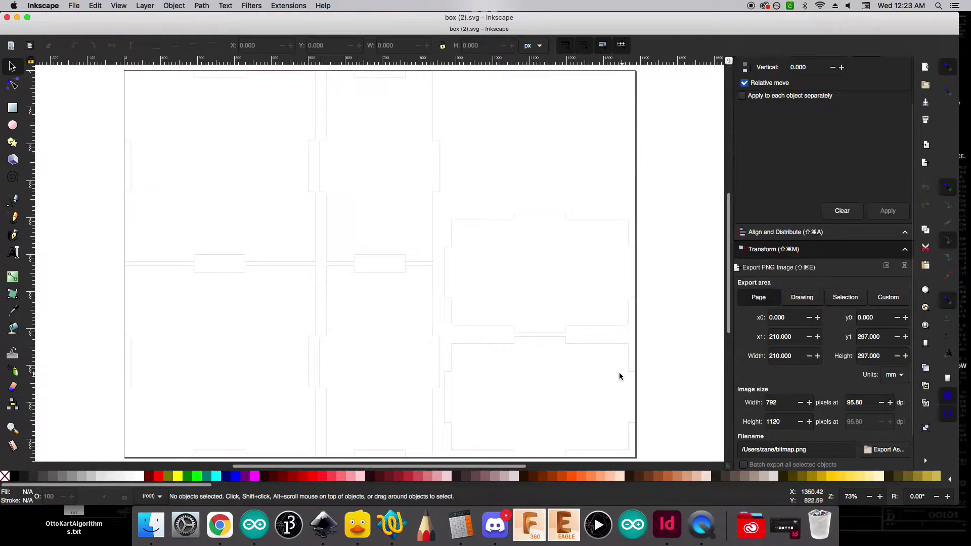
{"action": "left_click", "coordinate": [210, 80]}
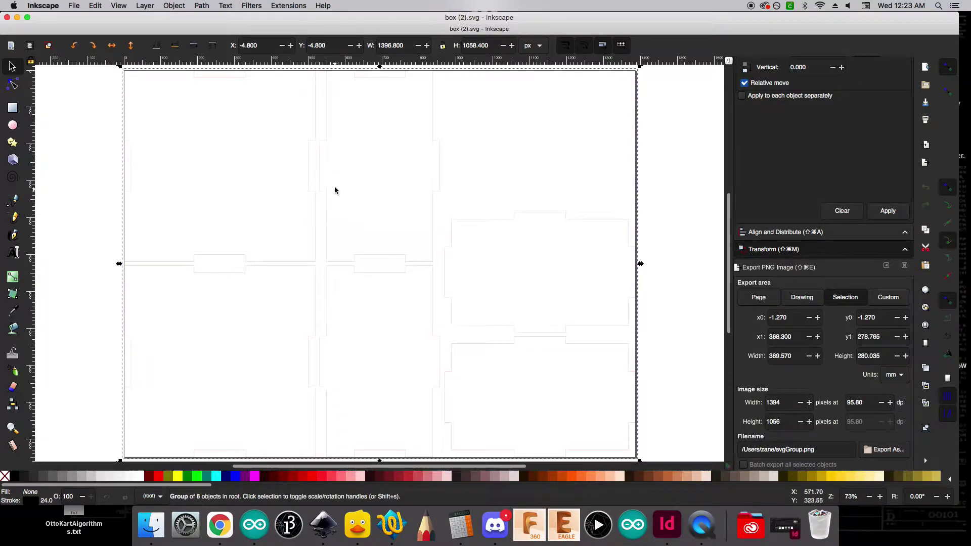
- Try Break Apart, then Ungroup the box panels into six separate paths
{"action": "left_click", "coordinate": [201, 6]}
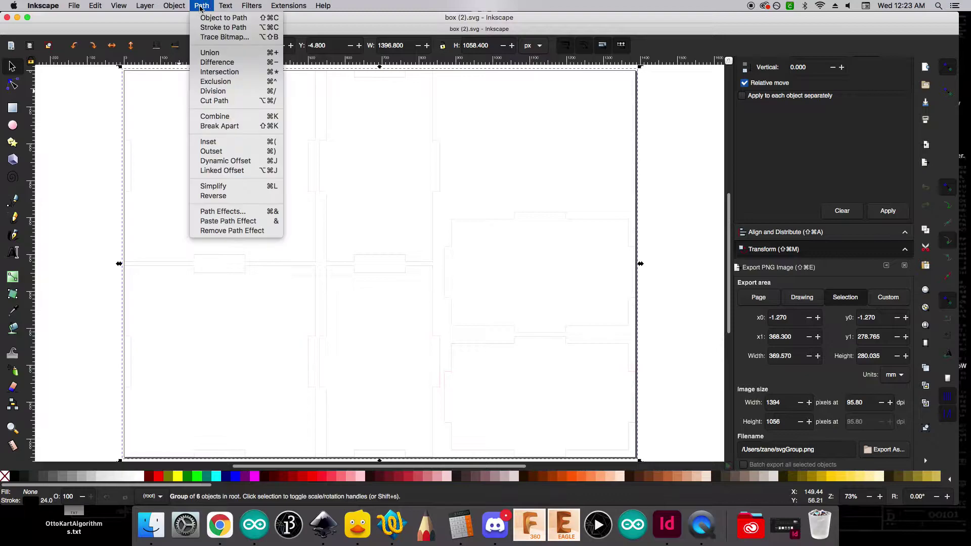
{"action": "left_click", "coordinate": [218, 126]}
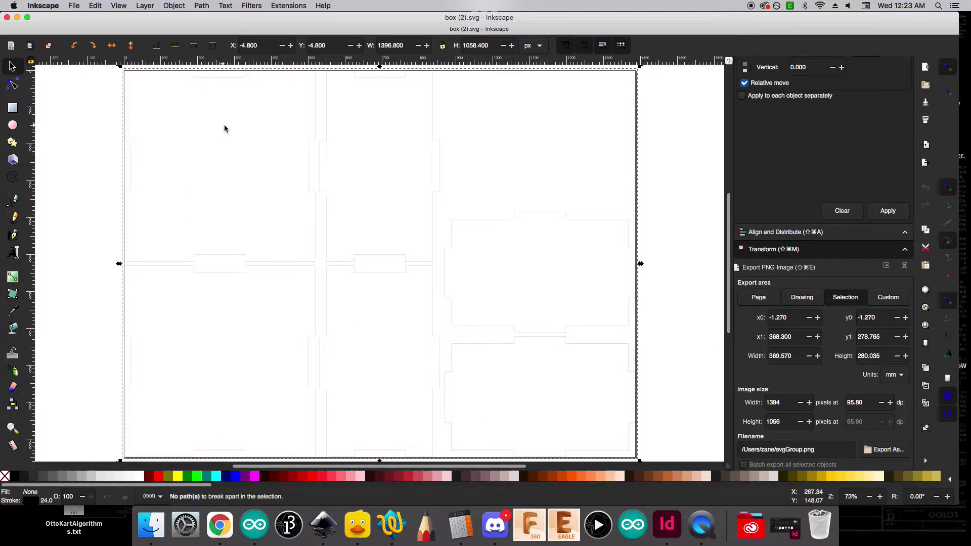
{"action": "left_click", "coordinate": [176, 6]}
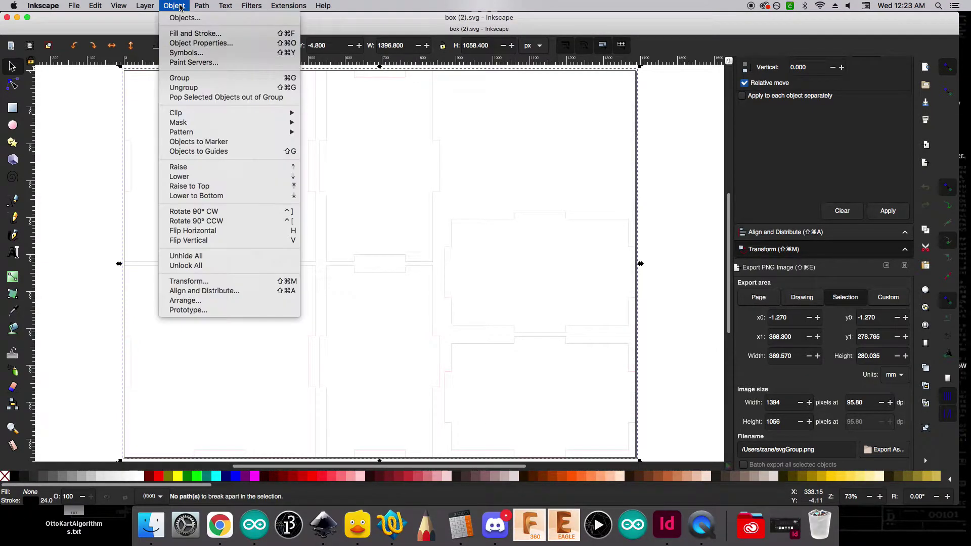
{"action": "left_click", "coordinate": [192, 88]}
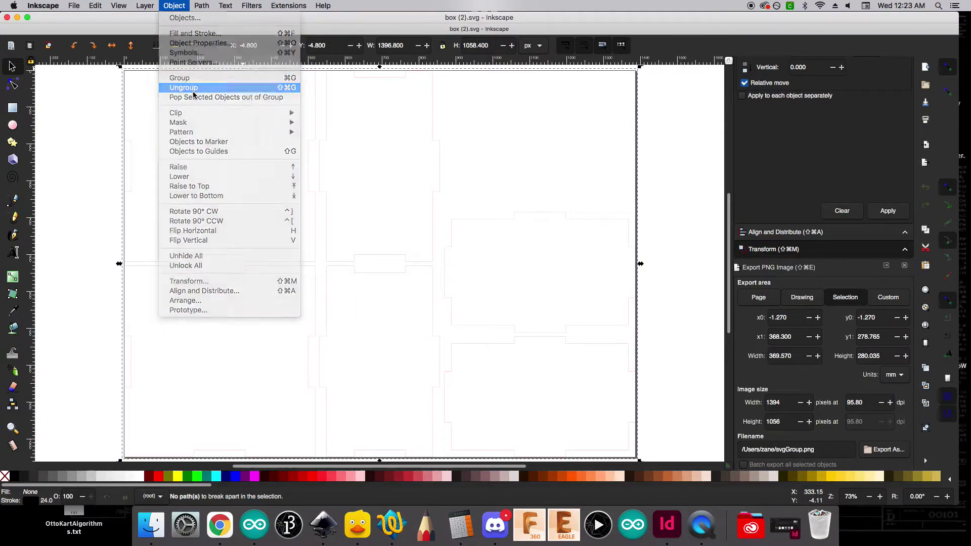
- Check individual panels, then drag-select all six panels together
{"action": "left_click", "coordinate": [91, 121]}
{"action": "left_click", "coordinate": [318, 208]}
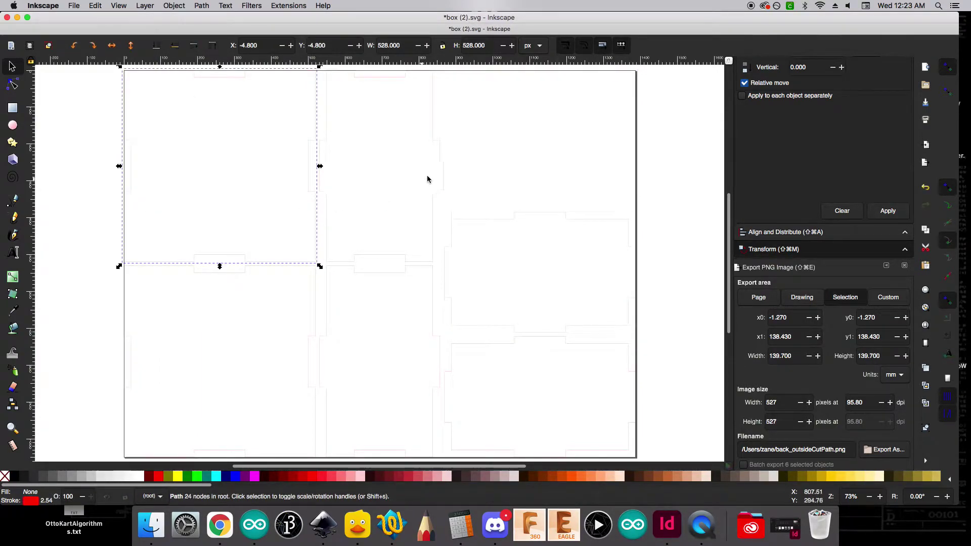
{"action": "left_click", "coordinate": [443, 171]}
{"action": "left_click", "coordinate": [663, 173]}
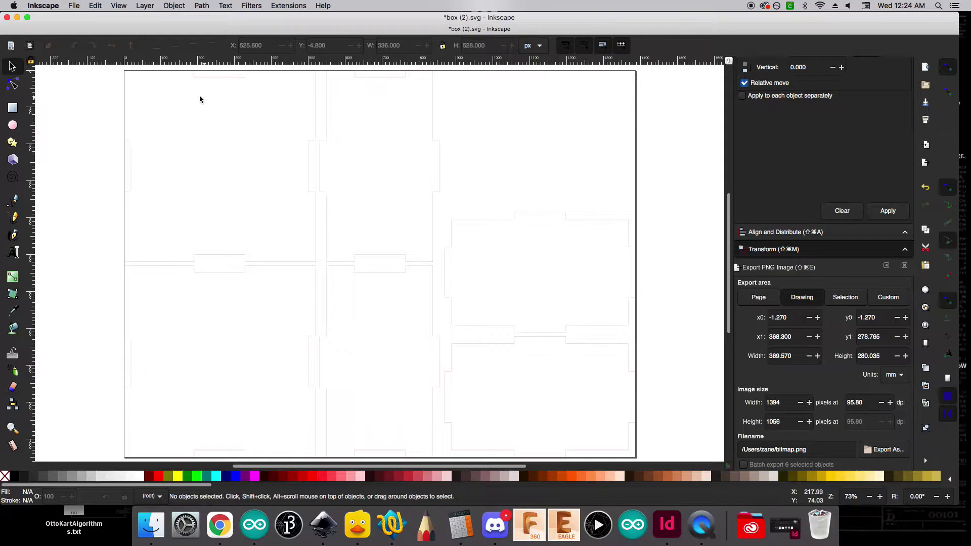
{"action": "scroll", "coordinate": [130, 96], "scroll_direction": "down", "scroll_amount": 2}
{"action": "left_click_drag", "start_coordinate": [102, 77], "coordinate": [415, 302]}
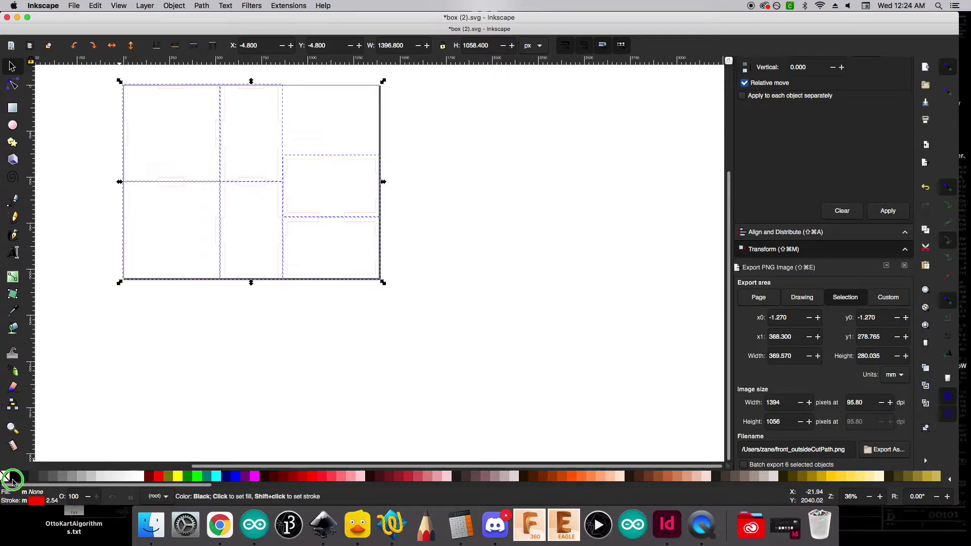
{"action": "right_click", "coordinate": [11, 477]}
{"action": "left_click", "coordinate": [51, 433]}
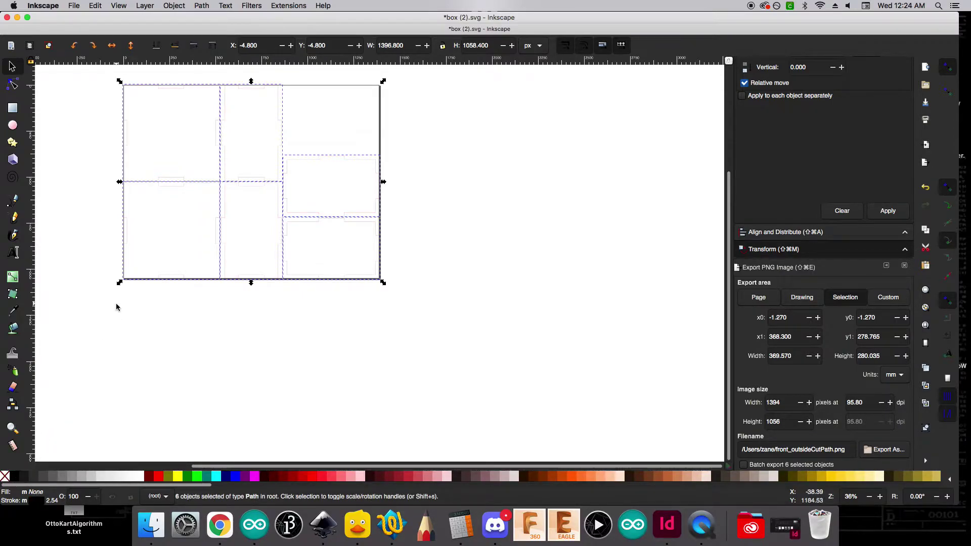
{"action": "left_click", "coordinate": [85, 143]}
{"action": "scroll", "coordinate": [85, 143], "scroll_direction": "up", "scroll_amount": 2}
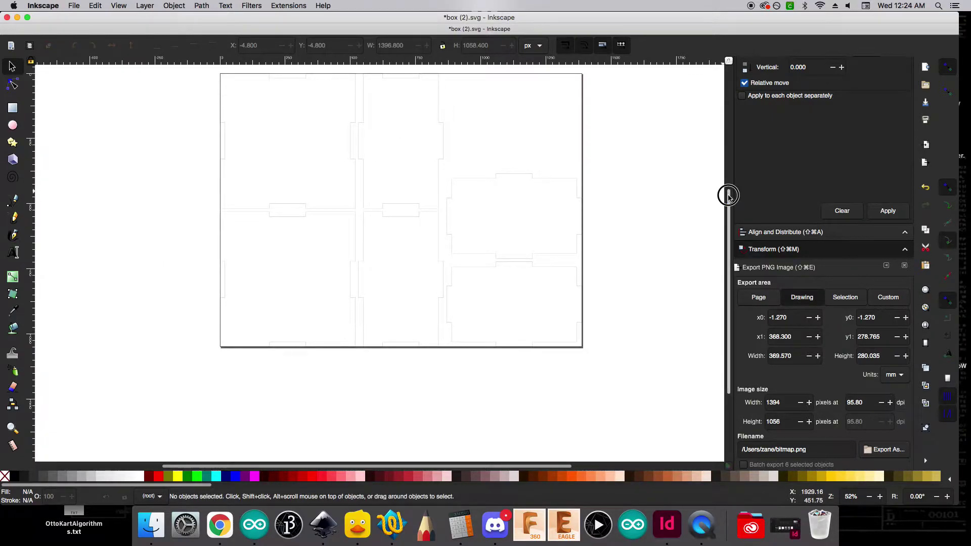
{"action": "left_click_drag", "start_coordinate": [728, 195], "coordinate": [726, 184]}
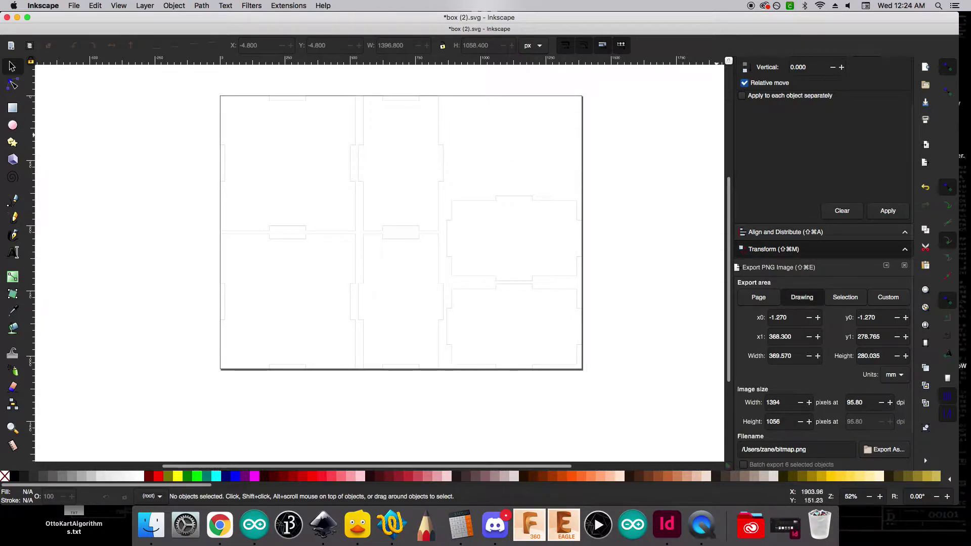
- Search Google Images for 'mario coin block' in the new Chrome tab
{"action": "key", "text": "super+Tab"}
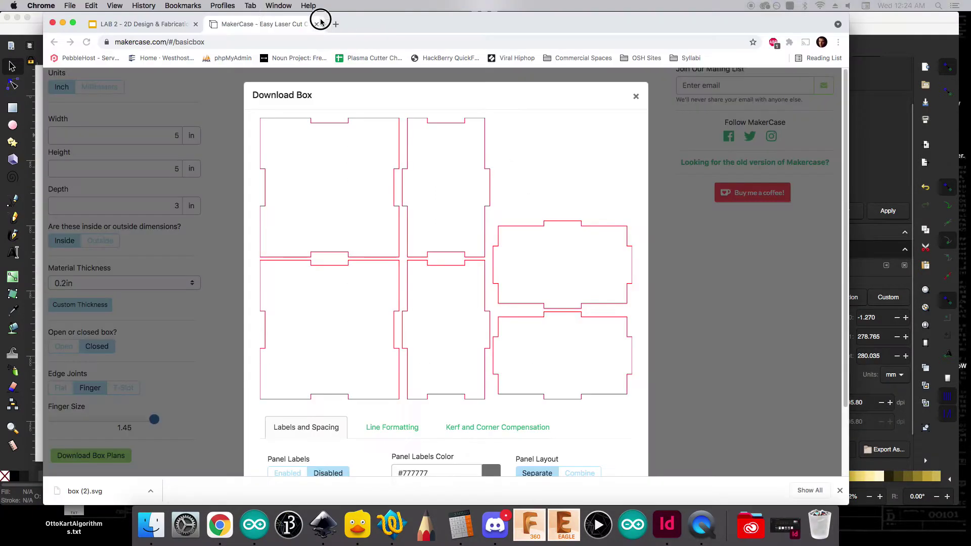
{"action": "left_click", "coordinate": [229, 23]}
{"action": "left_click", "coordinate": [363, 228]}
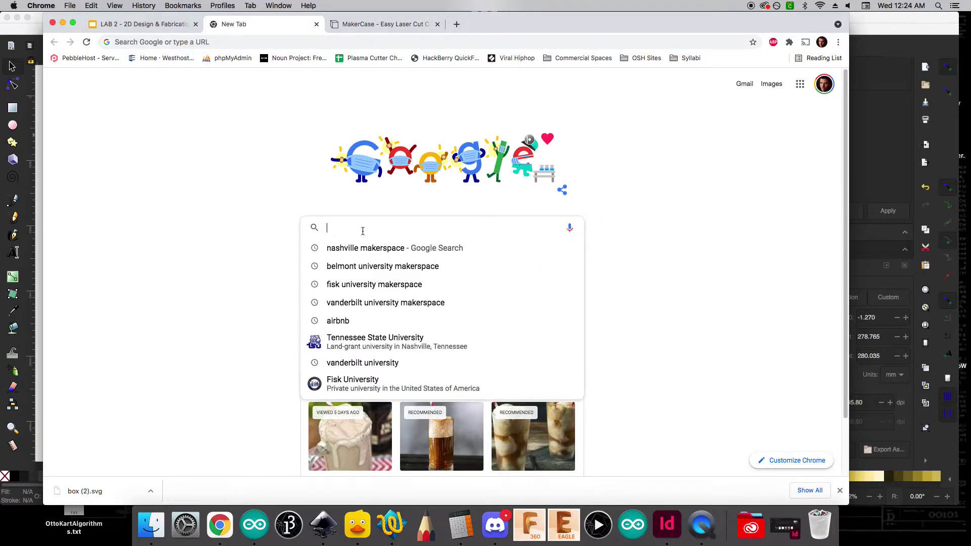
{"action": "type", "text": "mario co"}
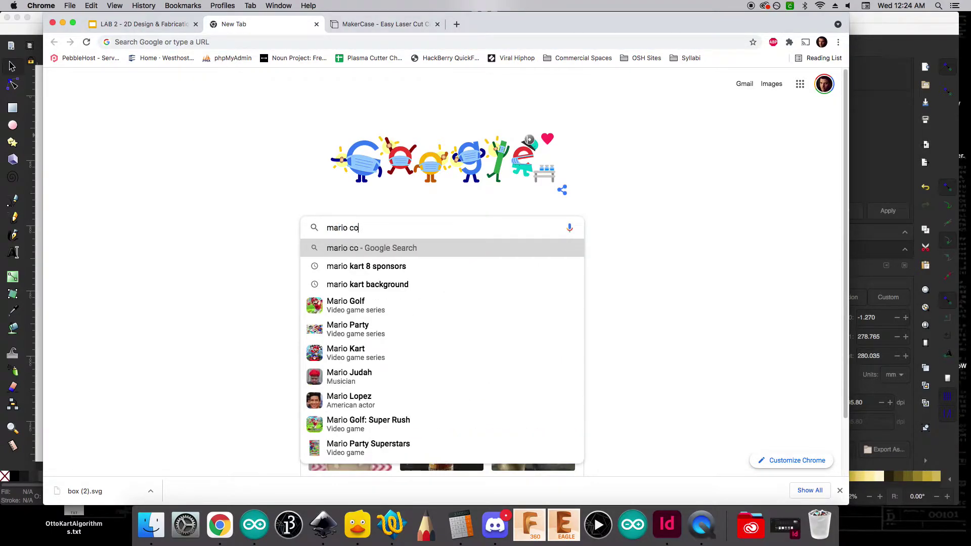
{"action": "type", "text": "in block"}
{"action": "key", "text": "Return"}
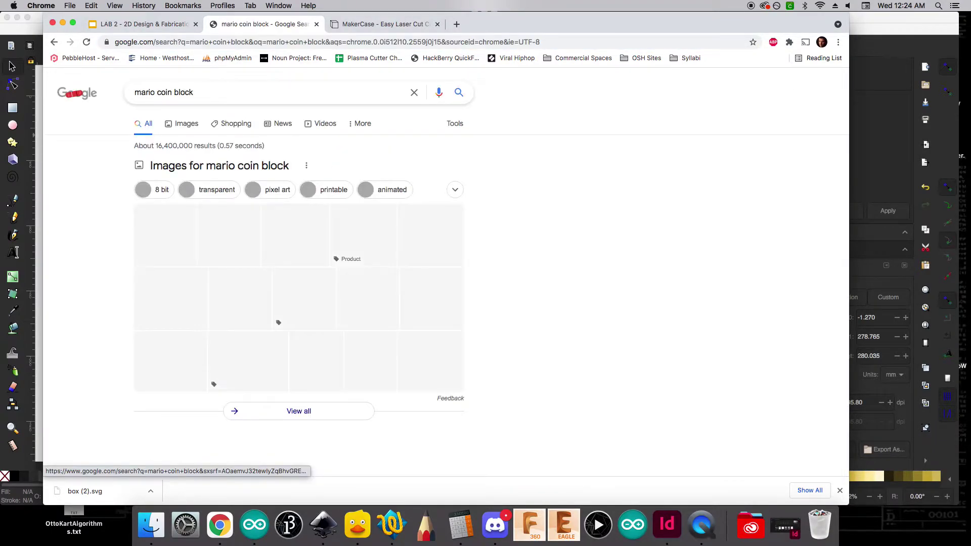
{"action": "left_click", "coordinate": [351, 236]}
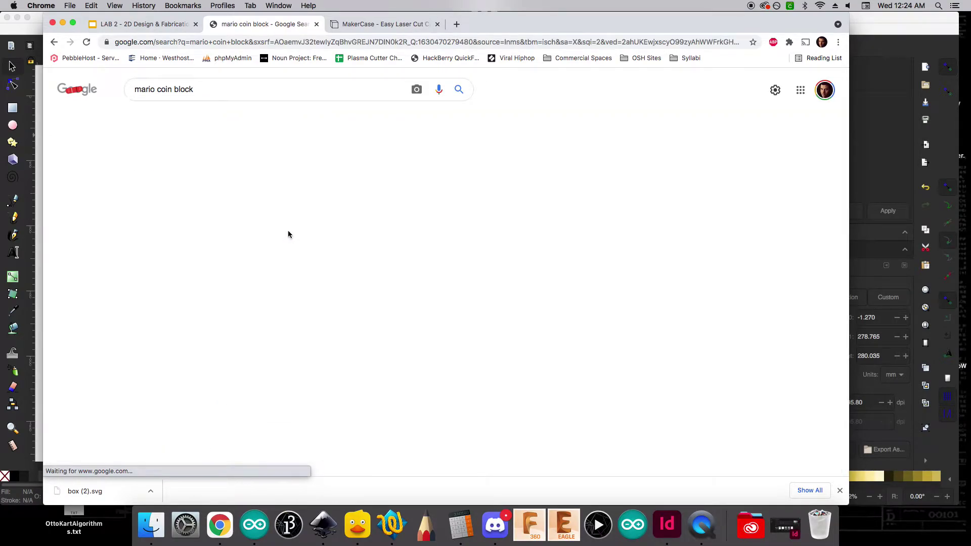
- Browse results and preview the orange Mario Coin Block pixel art
{"action": "scroll", "coordinate": [436, 243], "scroll_direction": "down", "scroll_amount": 1}
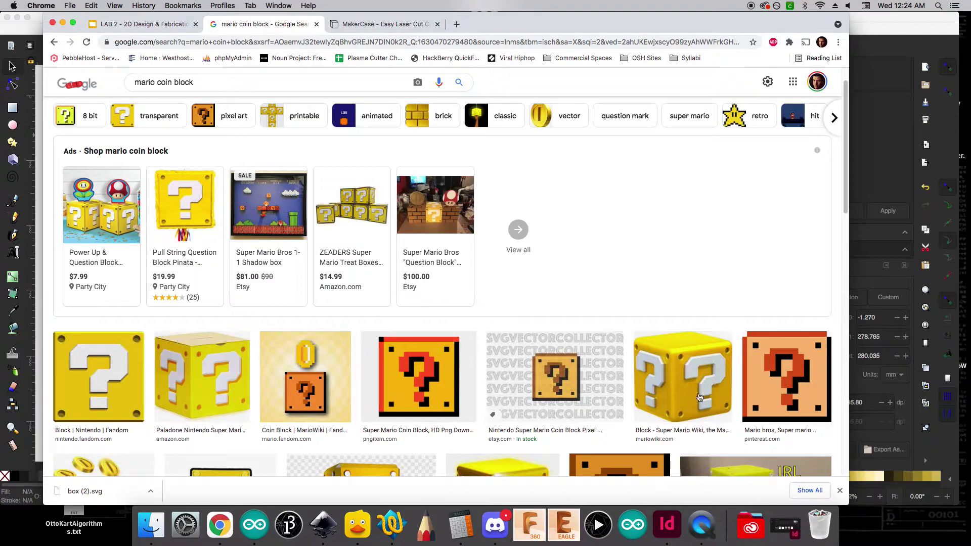
{"action": "scroll", "coordinate": [556, 354], "scroll_direction": "down", "scroll_amount": 1}
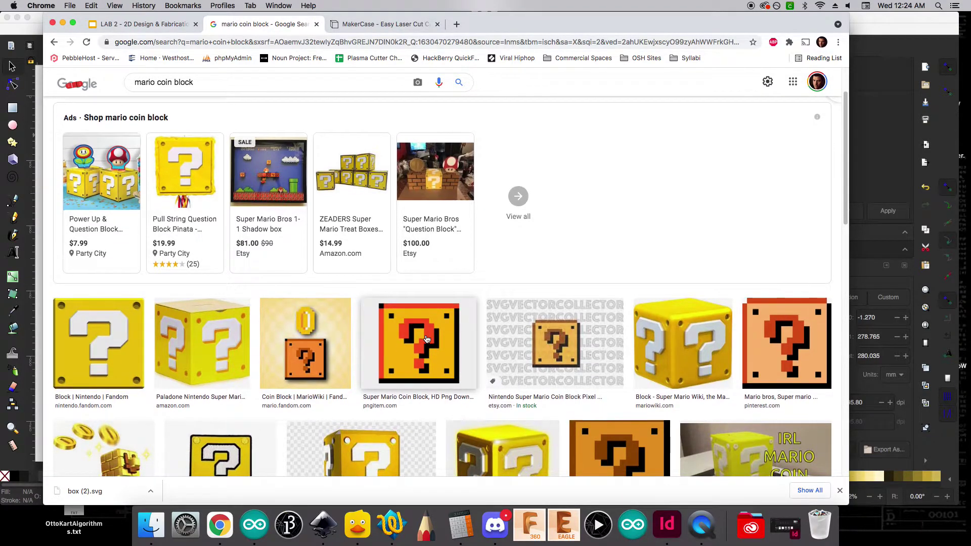
{"action": "scroll", "coordinate": [426, 339], "scroll_direction": "down", "scroll_amount": 1}
{"action": "scroll", "coordinate": [426, 339], "scroll_direction": "down", "scroll_amount": 4}
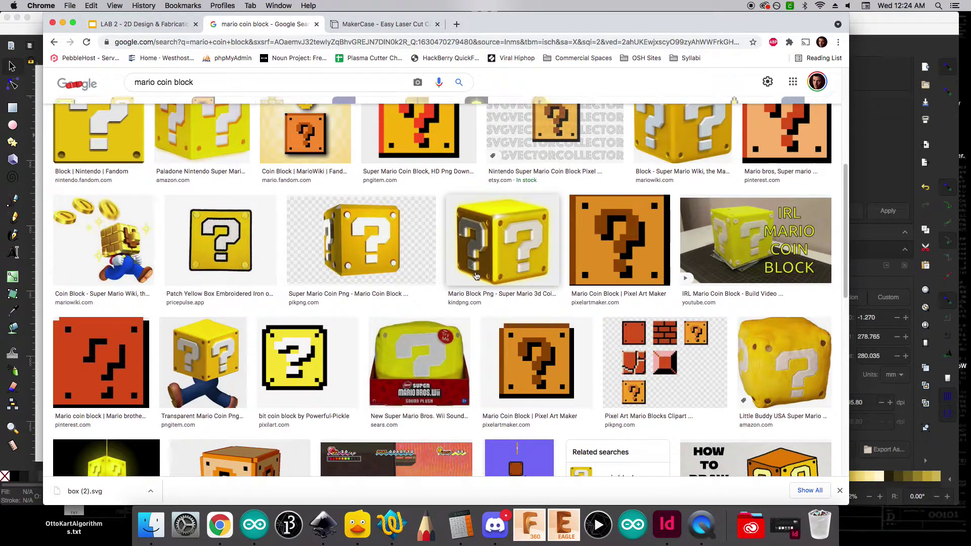
{"action": "scroll", "coordinate": [436, 359], "scroll_direction": "up", "scroll_amount": 1}
{"action": "scroll", "coordinate": [436, 359], "scroll_direction": "up", "scroll_amount": 4}
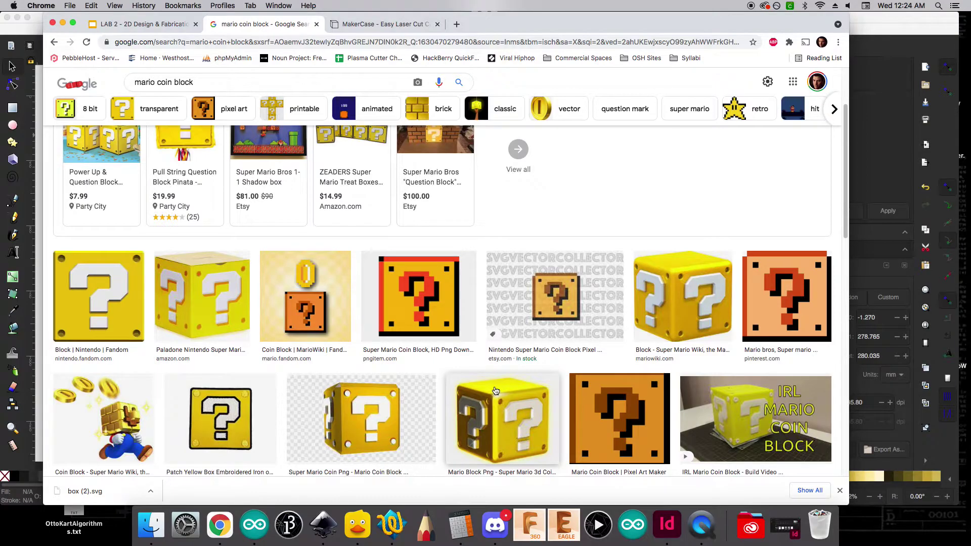
{"action": "scroll", "coordinate": [499, 389], "scroll_direction": "down", "scroll_amount": 3}
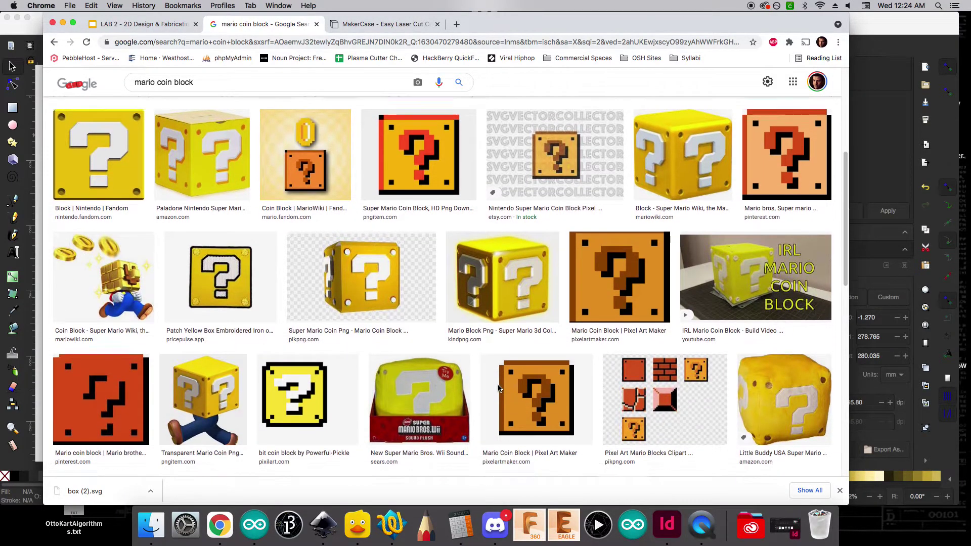
{"action": "left_click", "coordinate": [314, 396]}
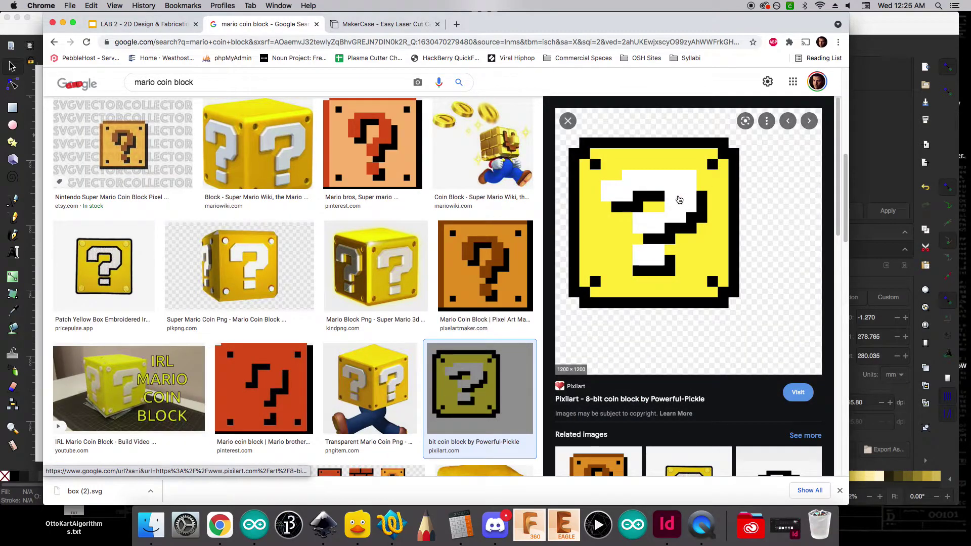
{"action": "left_click", "coordinate": [483, 260]}
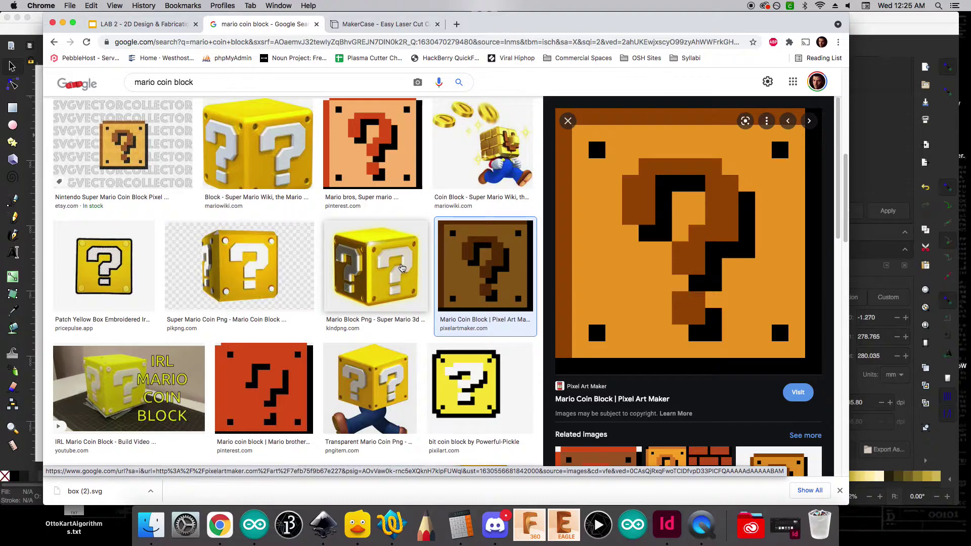
{"action": "scroll", "coordinate": [427, 303], "scroll_direction": "down", "scroll_amount": 5}
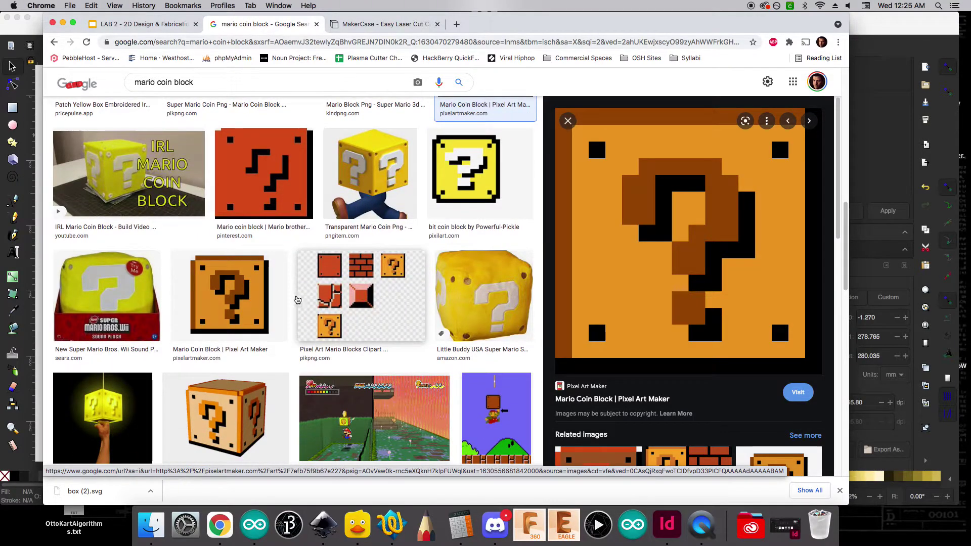
{"action": "left_click", "coordinate": [262, 296]}
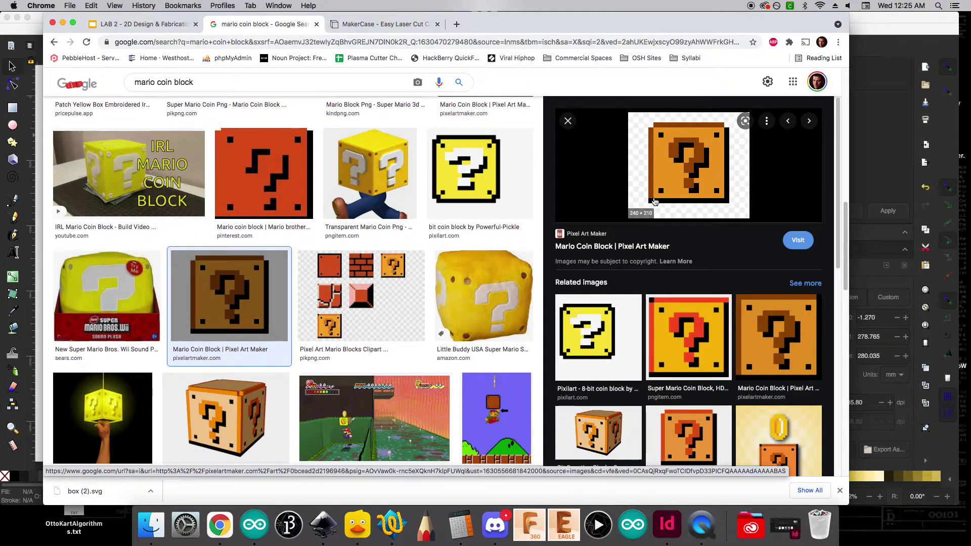
- Open the question-block image in its own new tab
{"action": "right_click", "coordinate": [655, 172]}
{"action": "left_click", "coordinate": [677, 255]}
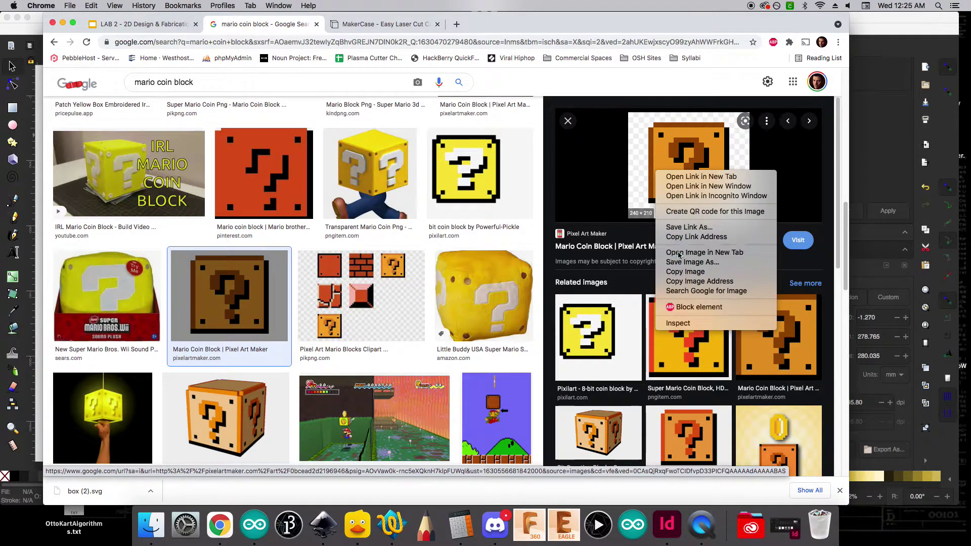
{"action": "left_click", "coordinate": [358, 26]}
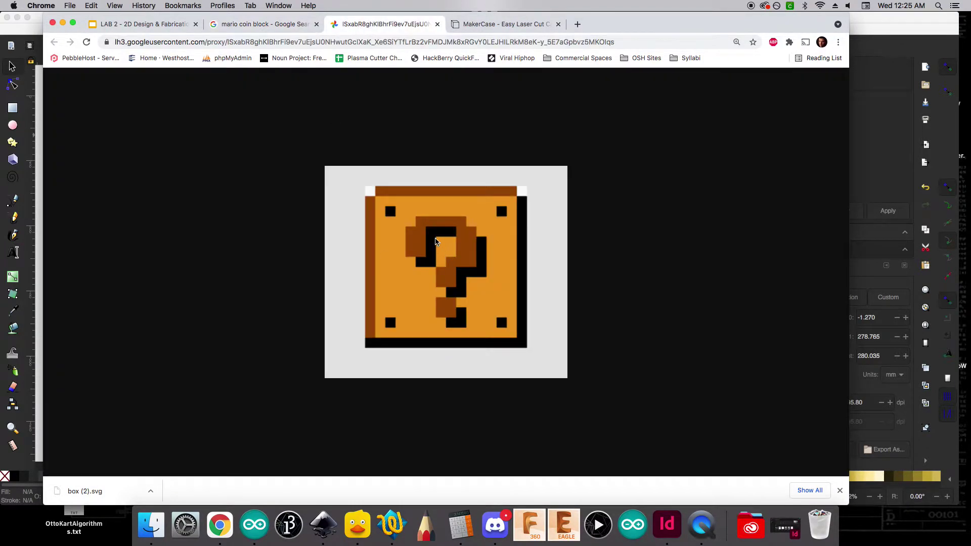
- Save the question-block image to the Desktop as unnamed.png and return to Inkscape
{"action": "right_click", "coordinate": [436, 241]}
{"action": "left_click", "coordinate": [460, 254]}
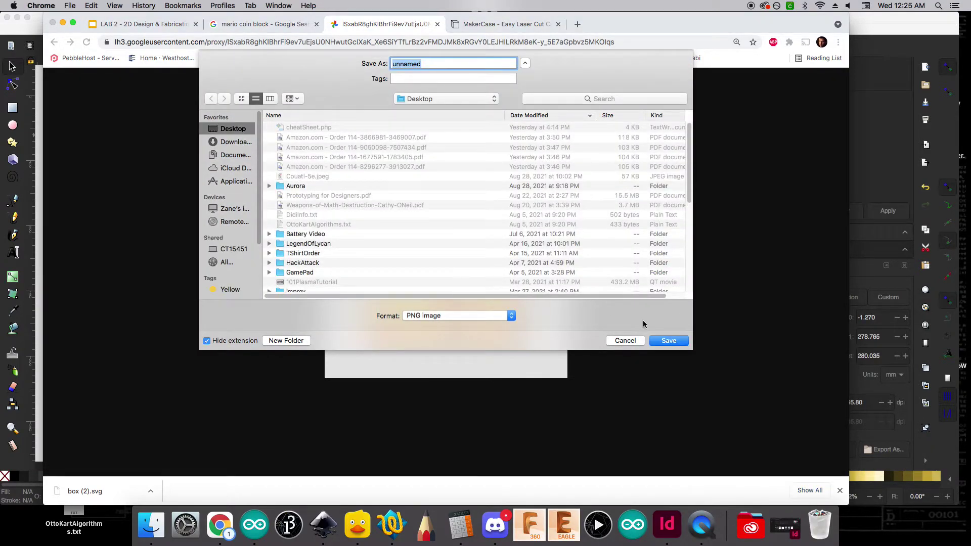
{"action": "left_click", "coordinate": [667, 340]}
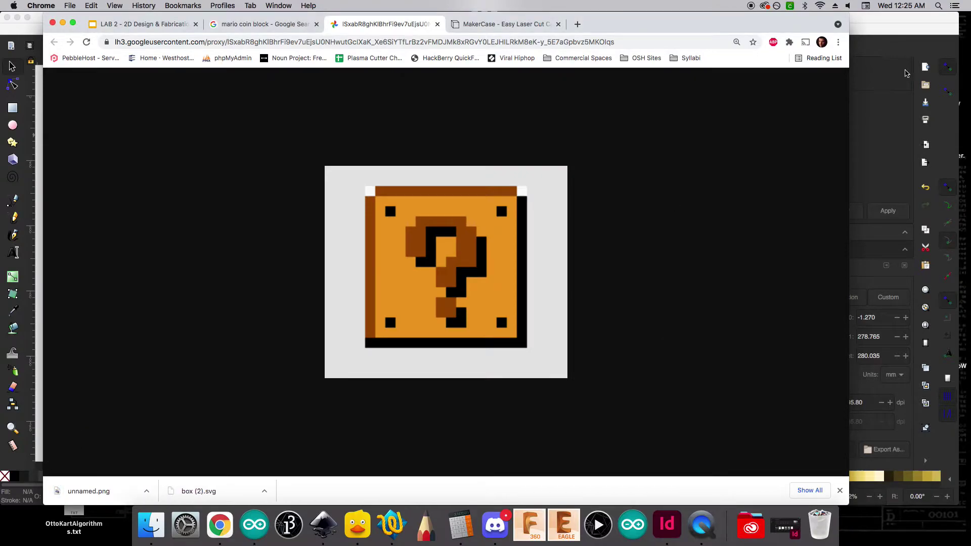
{"action": "left_click", "coordinate": [880, 25]}
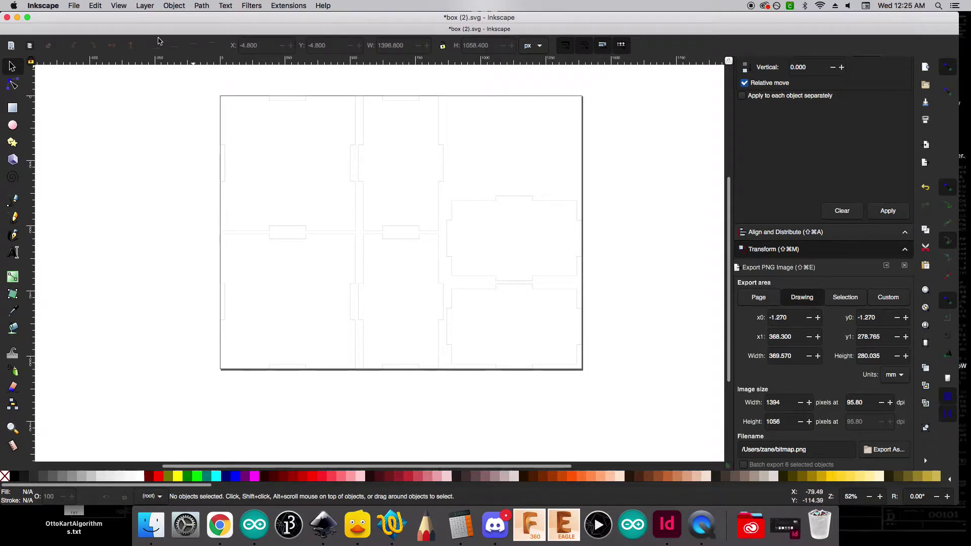
- Import unnamed.png as an embedded image and place it left of the page's top-left corner
{"action": "left_click", "coordinate": [74, 5]}
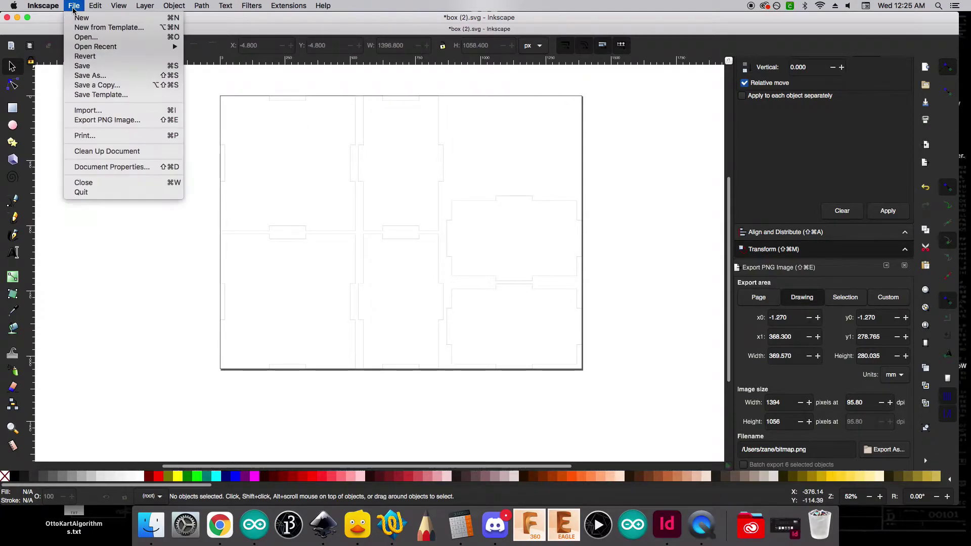
{"action": "left_click", "coordinate": [101, 110]}
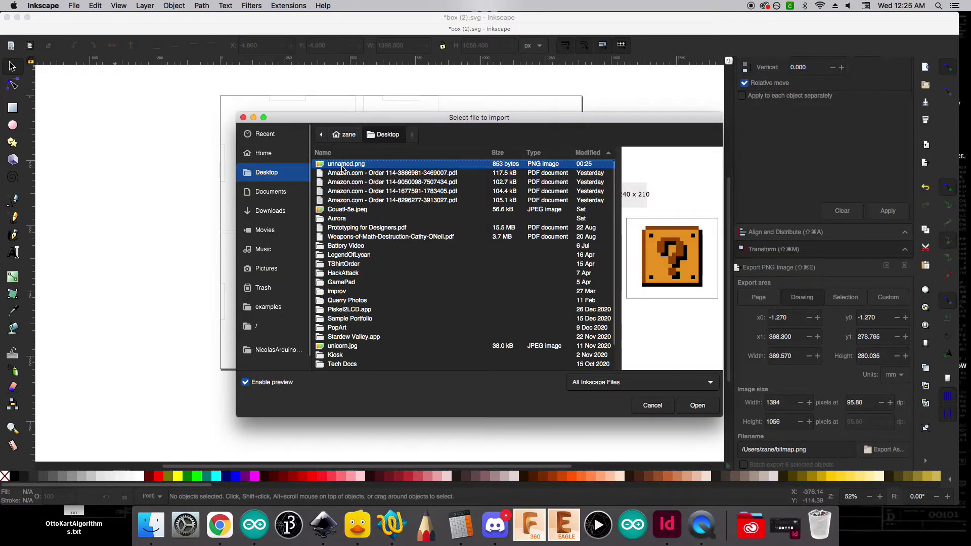
{"action": "left_click", "coordinate": [697, 405]}
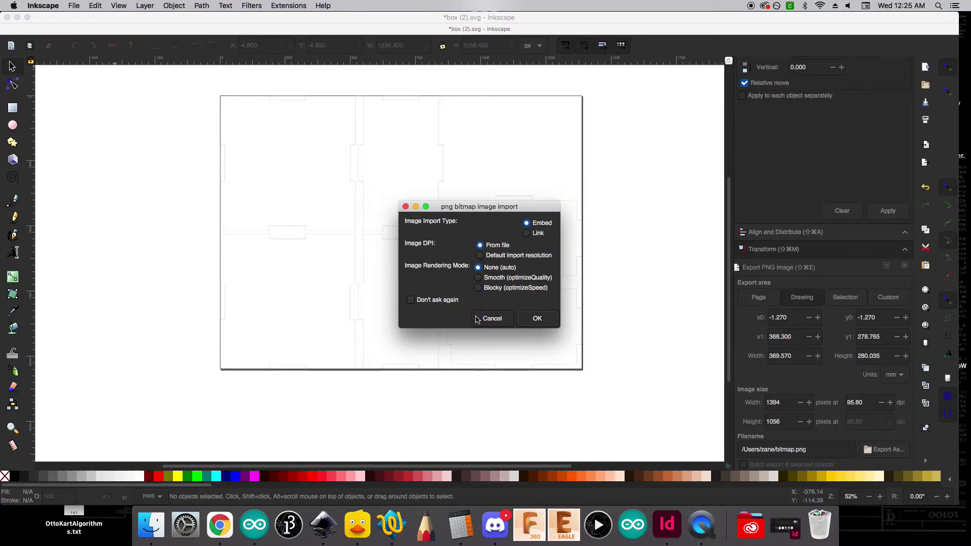
{"action": "left_click", "coordinate": [535, 318]}
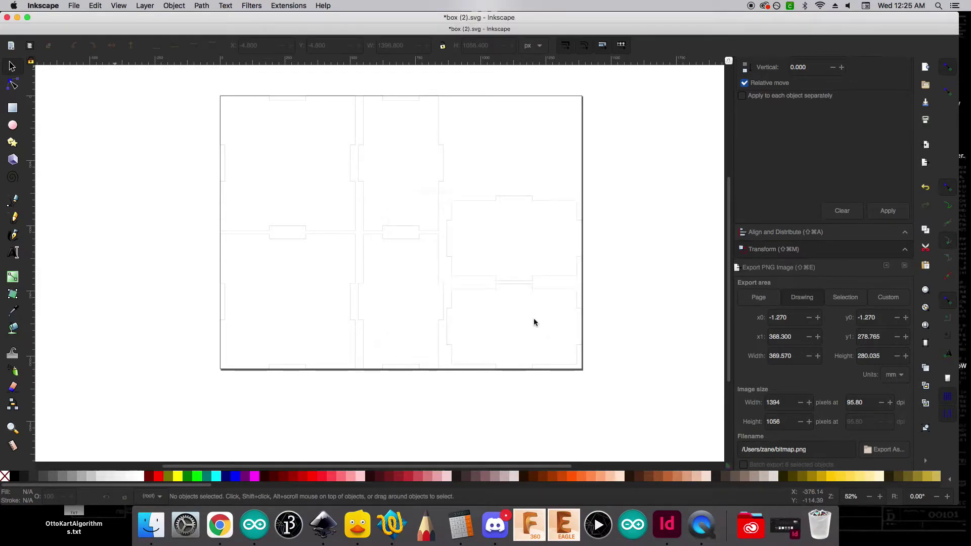
{"action": "left_click_drag", "start_coordinate": [694, 386], "coordinate": [192, 155]}
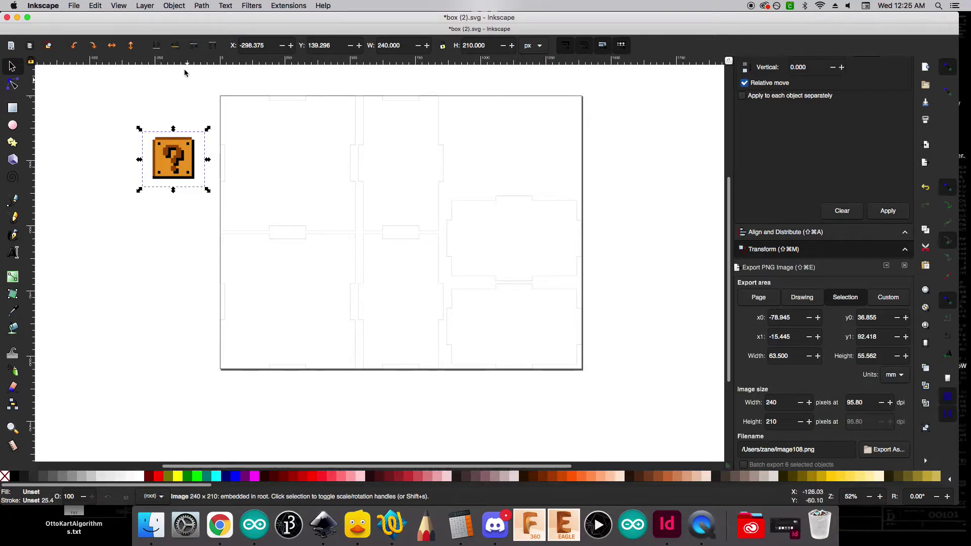
- Open Trace Bitmap, move the dialog off the picture, and preview the trace
{"action": "left_click", "coordinate": [201, 6]}
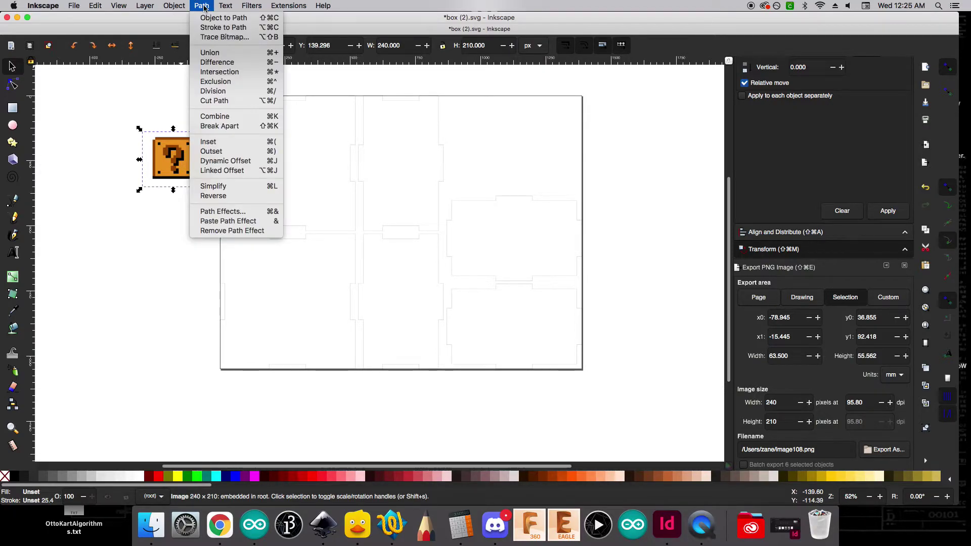
{"action": "left_click", "coordinate": [154, 149]}
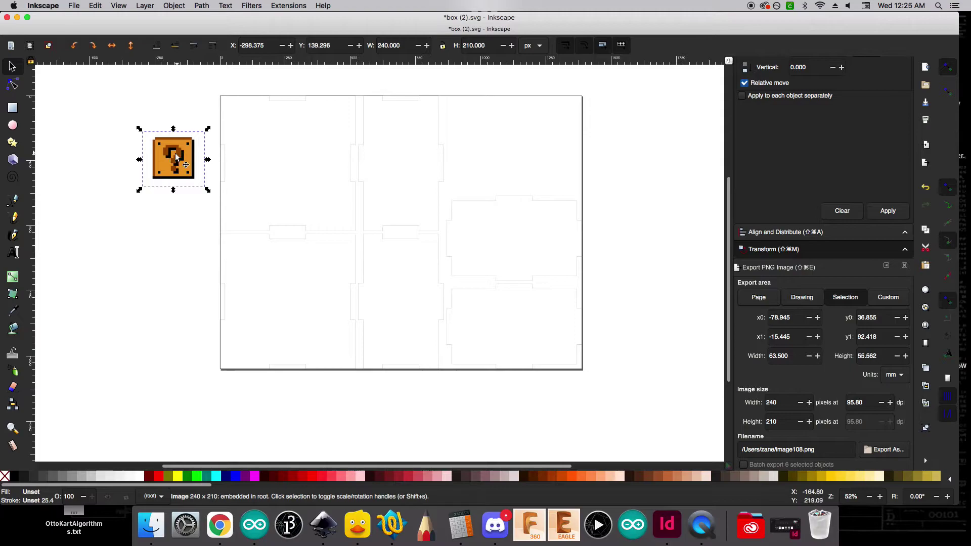
{"action": "left_click", "coordinate": [202, 6]}
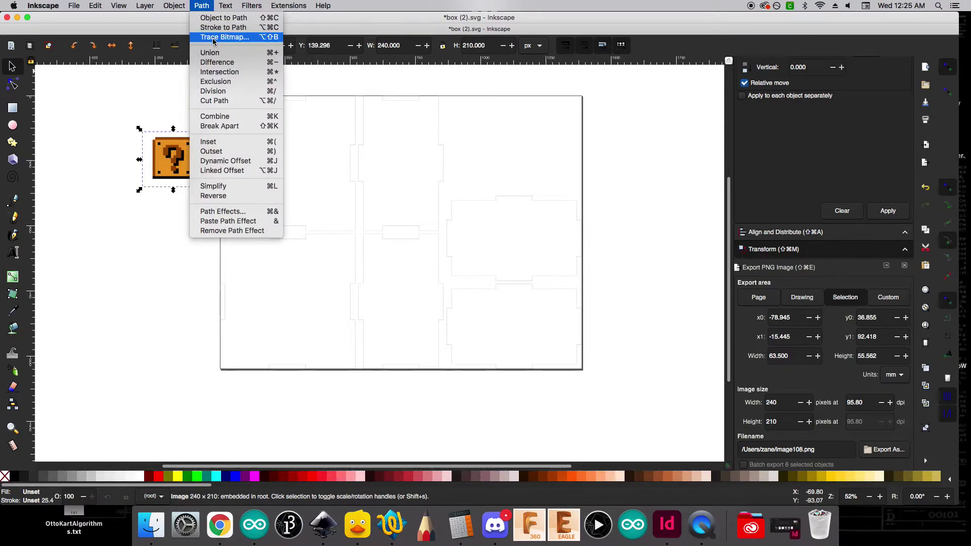
{"action": "left_click", "coordinate": [213, 37]}
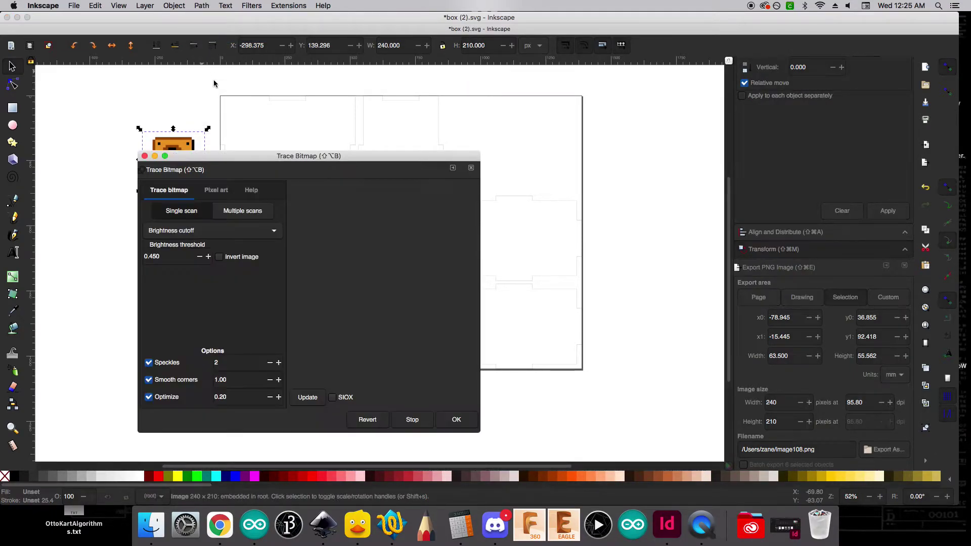
{"action": "mouse_move", "coordinate": [247, 161]}
{"action": "left_mouse_down"}
{"action": "mouse_move", "coordinate": [253, 106]}
{"action": "mouse_move", "coordinate": [365, 92]}
{"action": "left_mouse_up"}
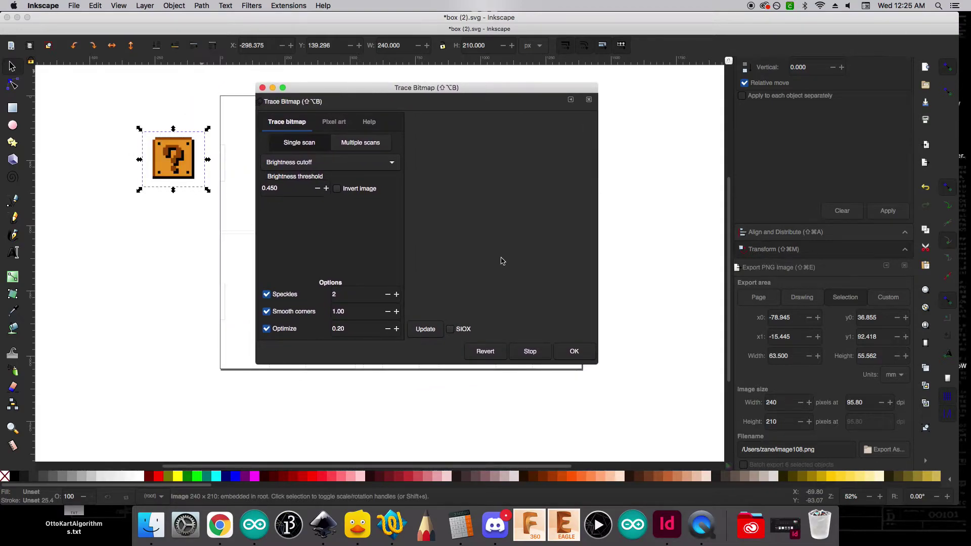
{"action": "left_click", "coordinate": [418, 334]}
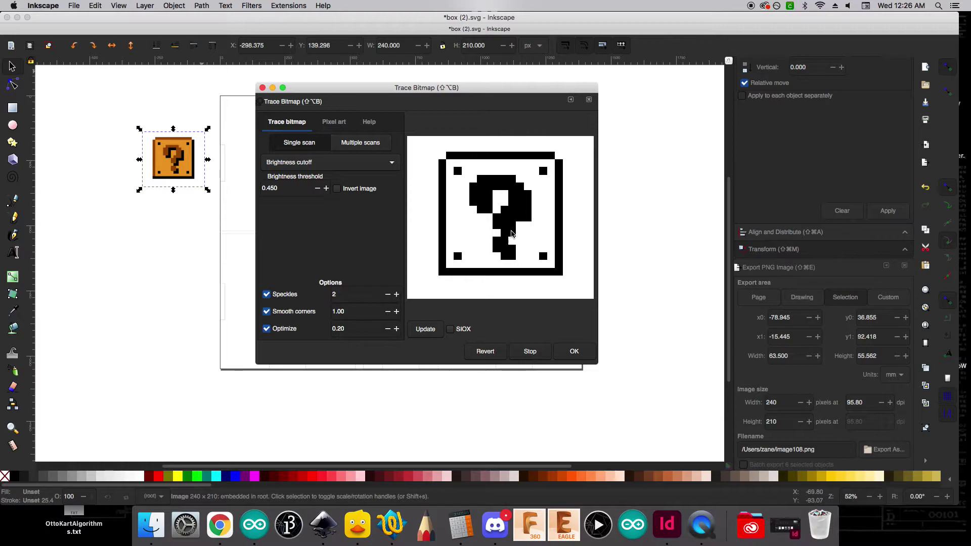
- Lower the brightness threshold in steps down to 0.100, refreshing the trace preview
{"action": "left_click", "coordinate": [318, 188]}
{"action": "left_click", "coordinate": [318, 188]}
{"action": "left_click", "coordinate": [317, 188]}
{"action": "left_click", "coordinate": [318, 188]}
{"action": "left_click", "coordinate": [317, 188]}
{"action": "left_click", "coordinate": [318, 188]}
{"action": "left_click", "coordinate": [318, 188]}
{"action": "left_click", "coordinate": [318, 188]}
{"action": "left_click", "coordinate": [317, 188]}
{"action": "left_click", "coordinate": [318, 188]}
{"action": "left_click", "coordinate": [317, 188]}
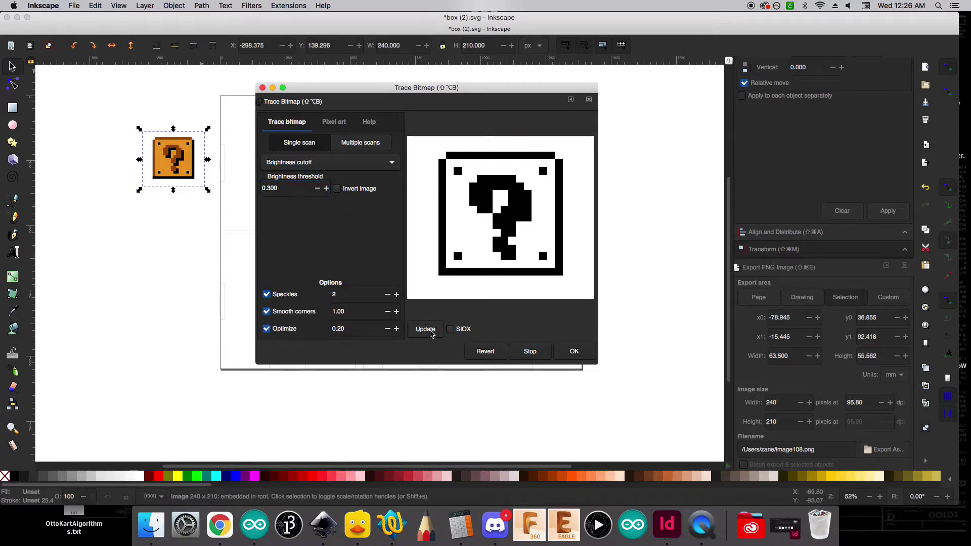
{"action": "left_click", "coordinate": [430, 334]}
{"action": "left_click", "coordinate": [317, 188]}
{"action": "left_click", "coordinate": [317, 188]}
{"action": "left_click", "coordinate": [317, 188]}
{"action": "left_click", "coordinate": [317, 189]}
{"action": "left_click", "coordinate": [317, 188]}
{"action": "left_click", "coordinate": [317, 188]}
{"action": "left_click", "coordinate": [317, 188]}
{"action": "left_click", "coordinate": [317, 188]}
{"action": "left_click", "coordinate": [317, 188]}
{"action": "left_click", "coordinate": [316, 188]}
{"action": "left_click", "coordinate": [317, 188]}
{"action": "left_click", "coordinate": [317, 188]}
{"action": "left_click", "coordinate": [317, 188]}
{"action": "left_click", "coordinate": [317, 188]}
{"action": "left_click", "coordinate": [317, 188]}
{"action": "left_click", "coordinate": [317, 188]}
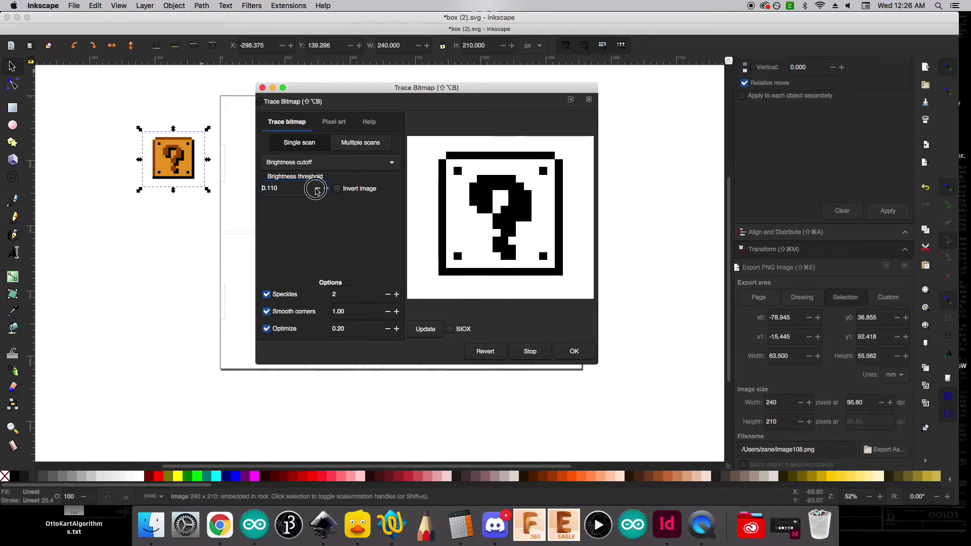
{"action": "left_click", "coordinate": [431, 330]}
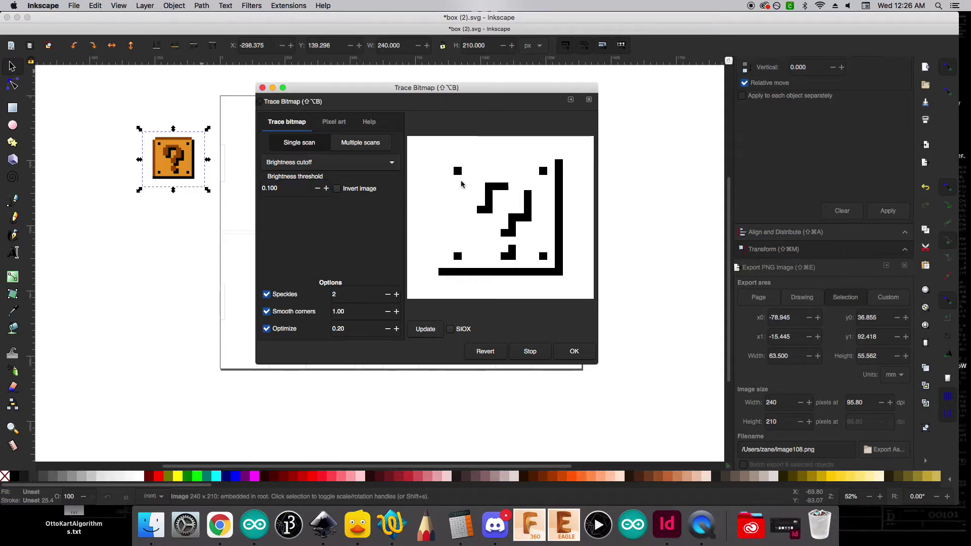
- Raise the threshold again until the full block traces, then create the path at 0.350
{"action": "left_click", "coordinate": [326, 188]}
{"action": "left_click", "coordinate": [326, 188]}
{"action": "left_click", "coordinate": [326, 188]}
{"action": "left_click", "coordinate": [326, 189]}
{"action": "left_click", "coordinate": [326, 188]}
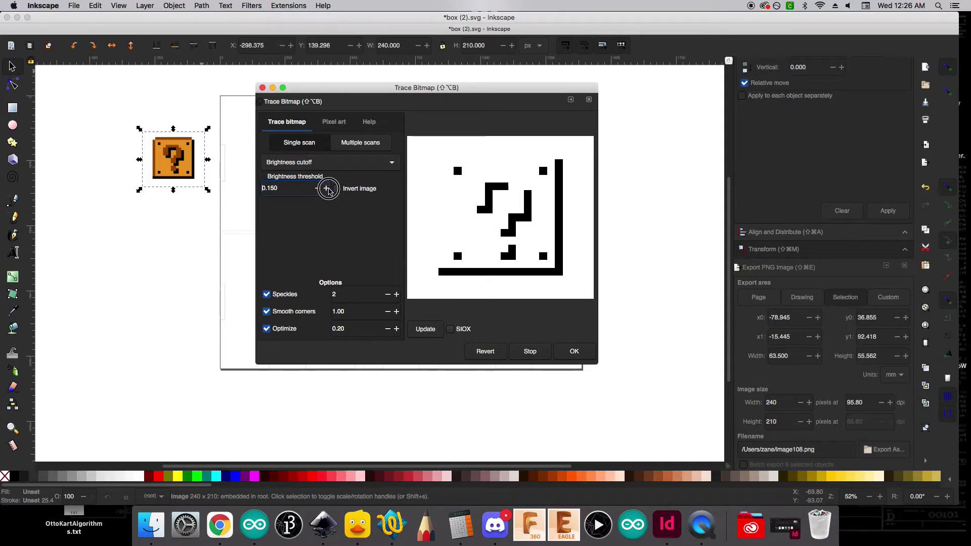
{"action": "left_click", "coordinate": [326, 188]}
{"action": "left_click", "coordinate": [326, 188]}
{"action": "left_click", "coordinate": [326, 188]}
{"action": "left_click", "coordinate": [326, 188]}
{"action": "left_click", "coordinate": [326, 188]}
{"action": "left_click", "coordinate": [327, 188]}
{"action": "left_click", "coordinate": [326, 188]}
{"action": "left_click", "coordinate": [326, 188]}
{"action": "left_click", "coordinate": [435, 329]}
{"action": "left_click", "coordinate": [326, 188]}
{"action": "left_click", "coordinate": [326, 188]}
{"action": "left_click", "coordinate": [326, 188]}
{"action": "left_click", "coordinate": [326, 188]}
{"action": "left_click", "coordinate": [326, 188]}
{"action": "left_click", "coordinate": [326, 188]}
{"action": "left_click", "coordinate": [326, 188]}
{"action": "left_click", "coordinate": [326, 188]}
{"action": "left_click", "coordinate": [415, 329]}
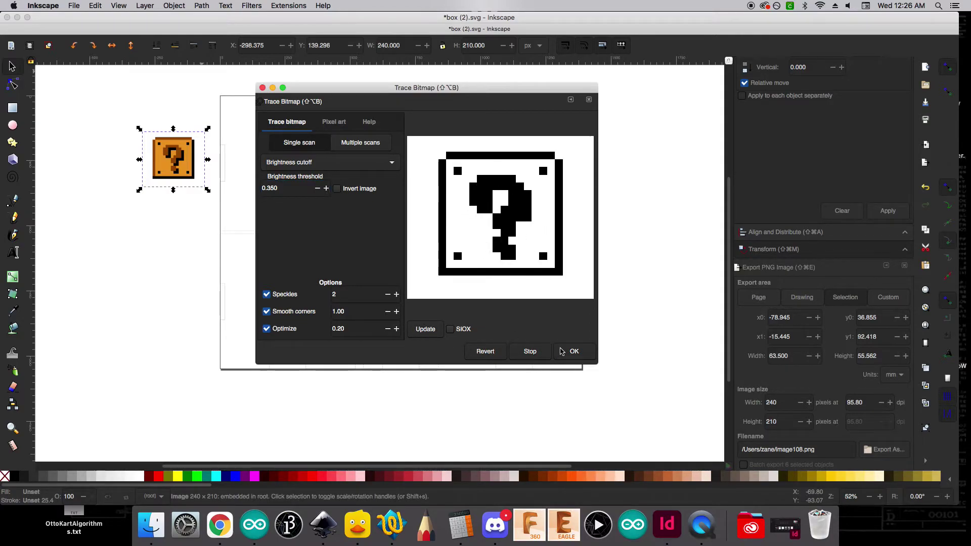
{"action": "left_click", "coordinate": [574, 352]}
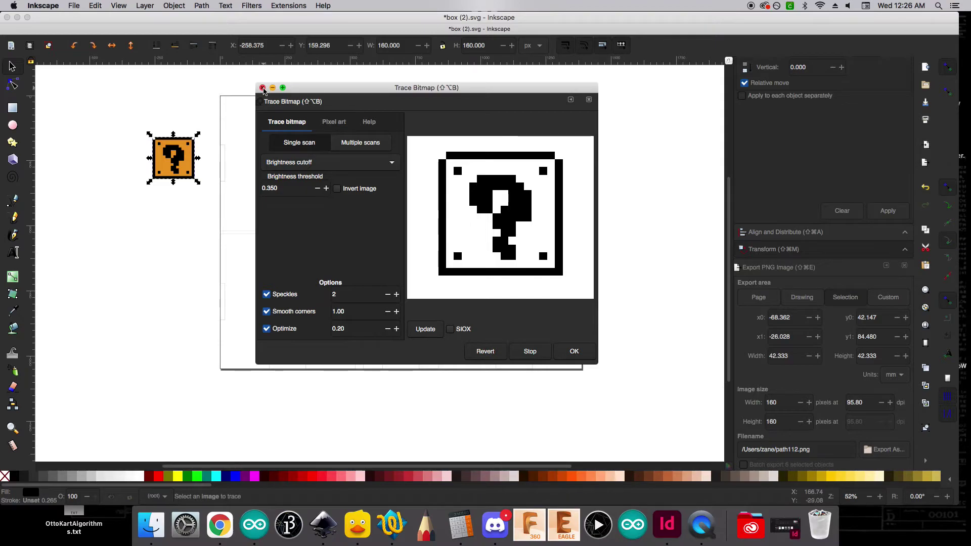
- Move the traced question block onto the top-left panel and delete the original orange picture
{"action": "left_click", "coordinate": [263, 89]}
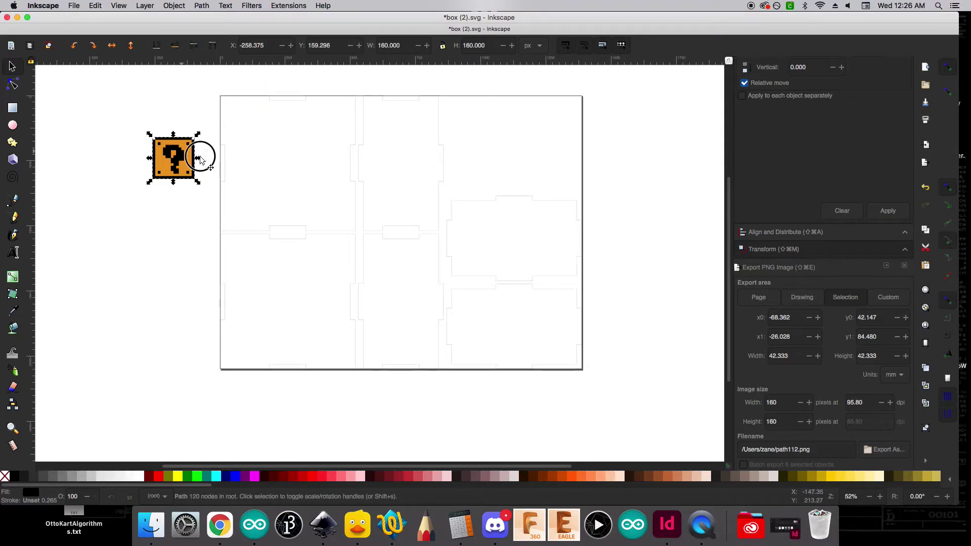
{"action": "left_click_drag", "start_coordinate": [294, 160], "coordinate": [390, 165]}
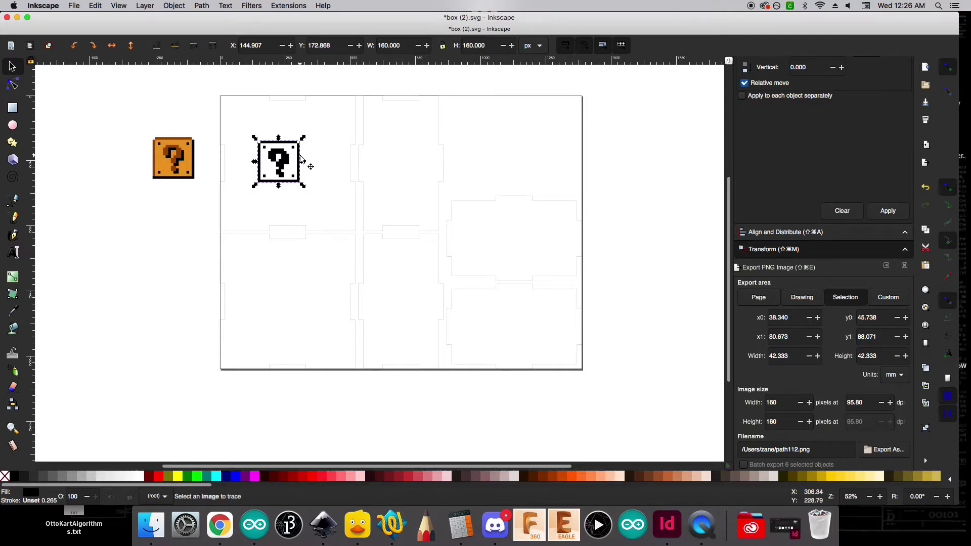
{"action": "left_click", "coordinate": [167, 160]}
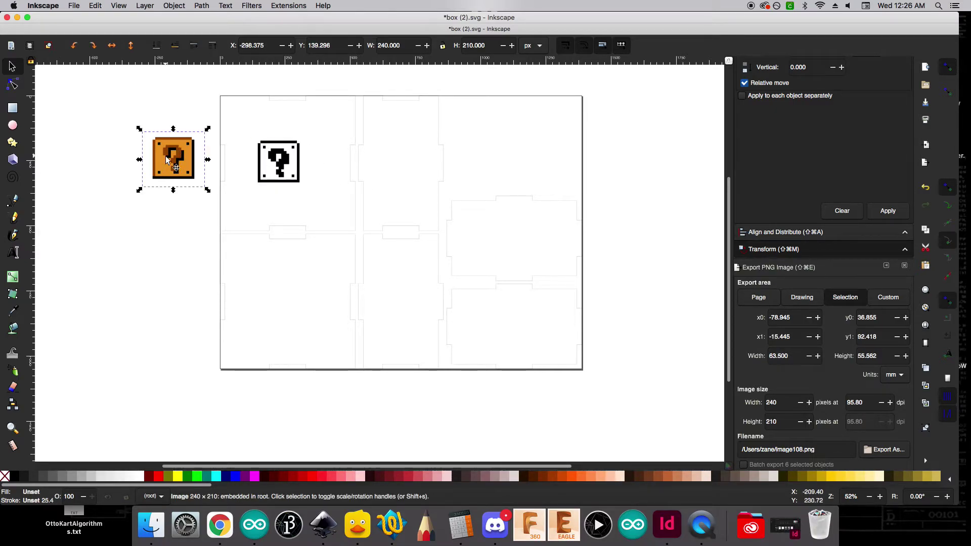
{"action": "key", "text": "Delete"}
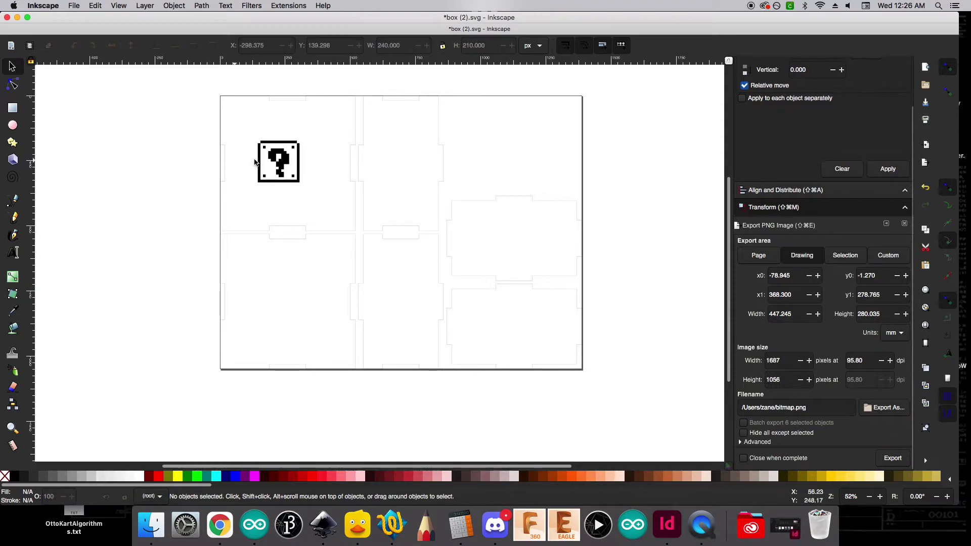
- Lock the width/height ratio and enlarge the traced block to about 338 px square
{"action": "left_click", "coordinate": [275, 146]}
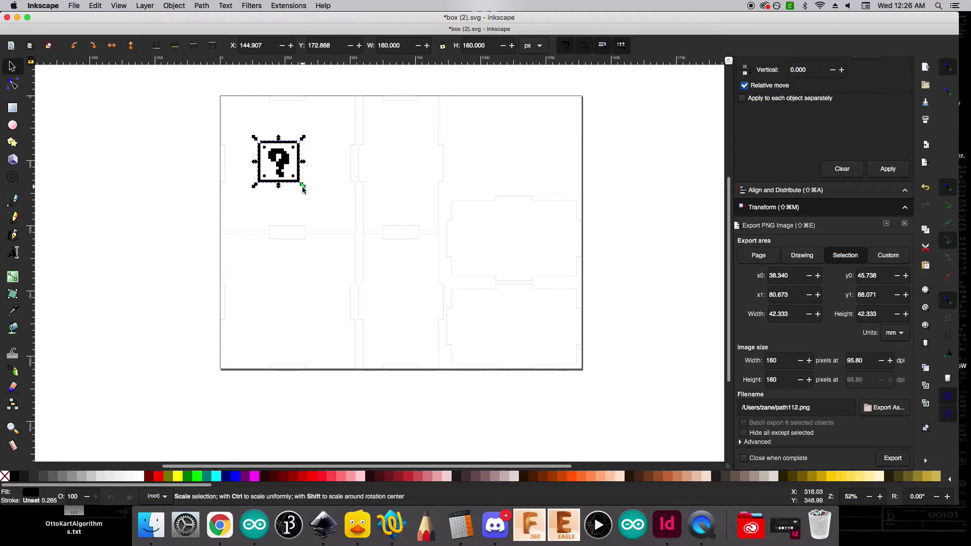
{"action": "left_click_drag", "start_coordinate": [302, 188], "coordinate": [338, 189]}
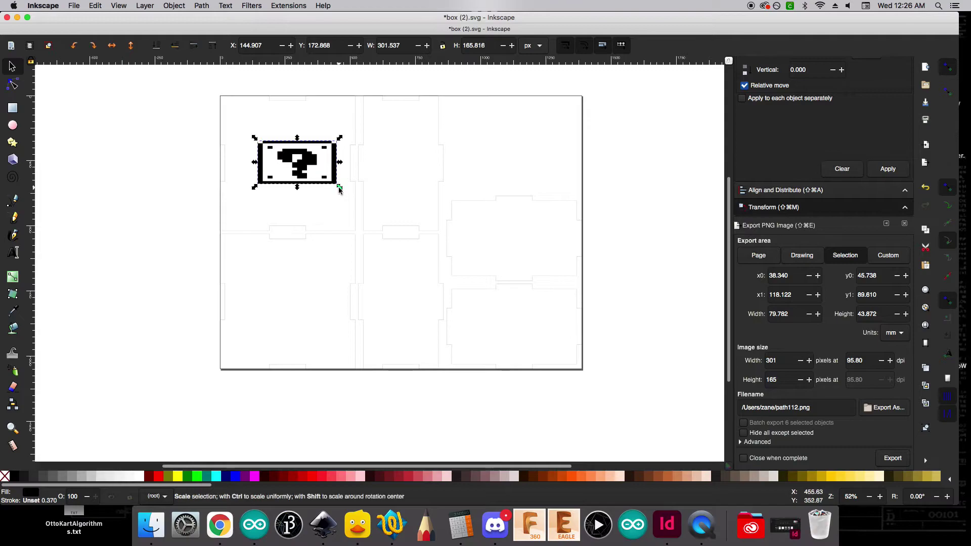
{"action": "key", "text": "super+z"}
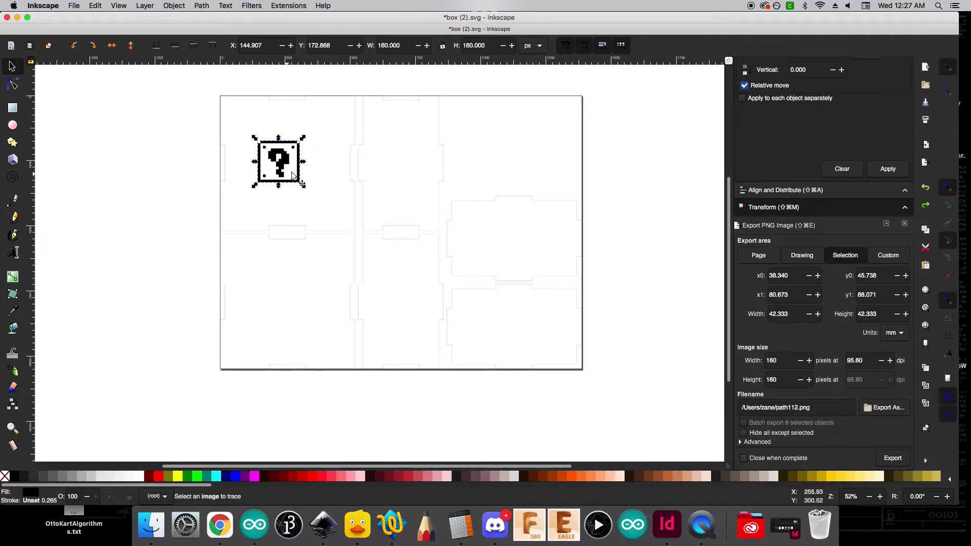
{"action": "left_click", "coordinate": [442, 48]}
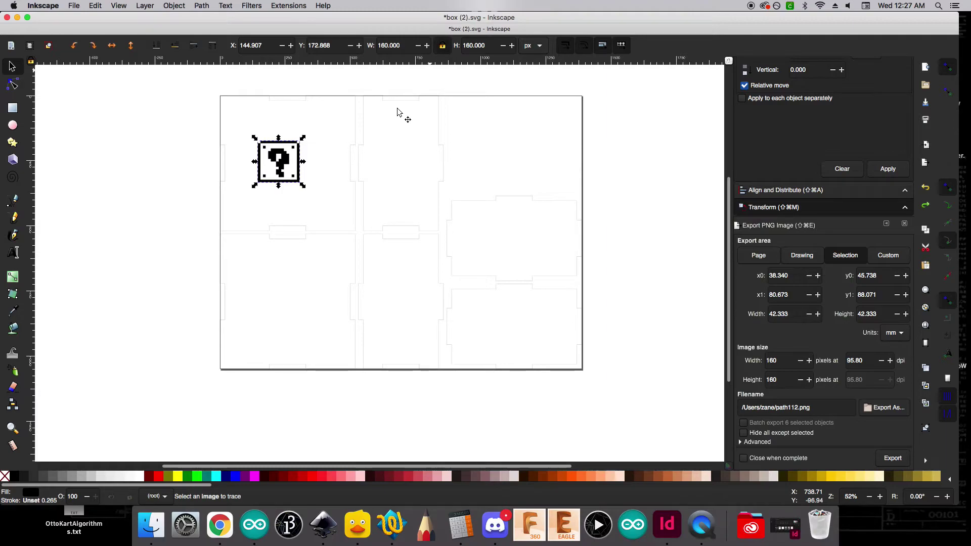
{"action": "mouse_move", "coordinate": [304, 185]}
{"action": "left_mouse_down"}
{"action": "mouse_move", "coordinate": [341, 234]}
{"action": "mouse_move", "coordinate": [347, 223]}
{"action": "mouse_move", "coordinate": [322, 168]}
{"action": "mouse_move", "coordinate": [341, 207]}
{"action": "mouse_move", "coordinate": [325, 190]}
{"action": "left_mouse_up"}
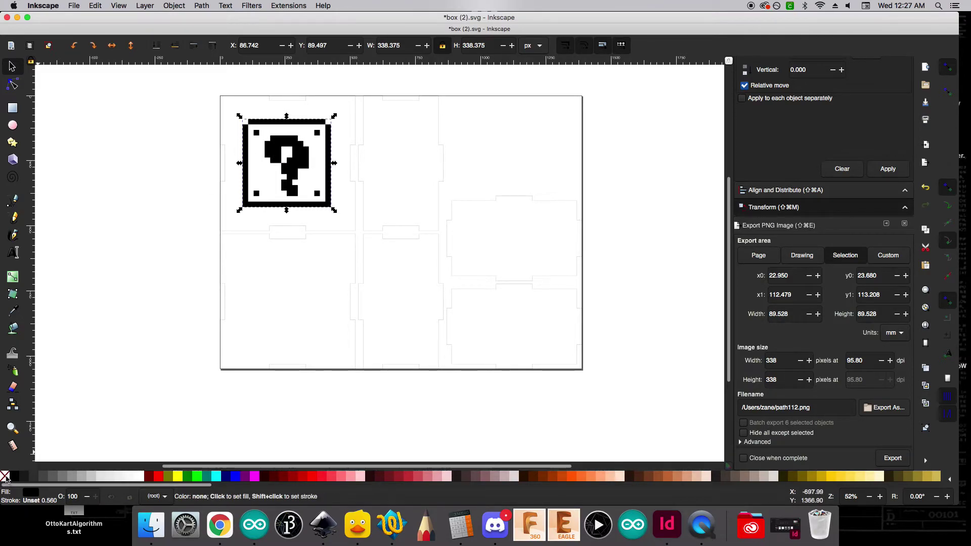
- Remove the question-block's black fill and set its stroke to the red palette colour
{"action": "left_click", "coordinate": [5, 476]}
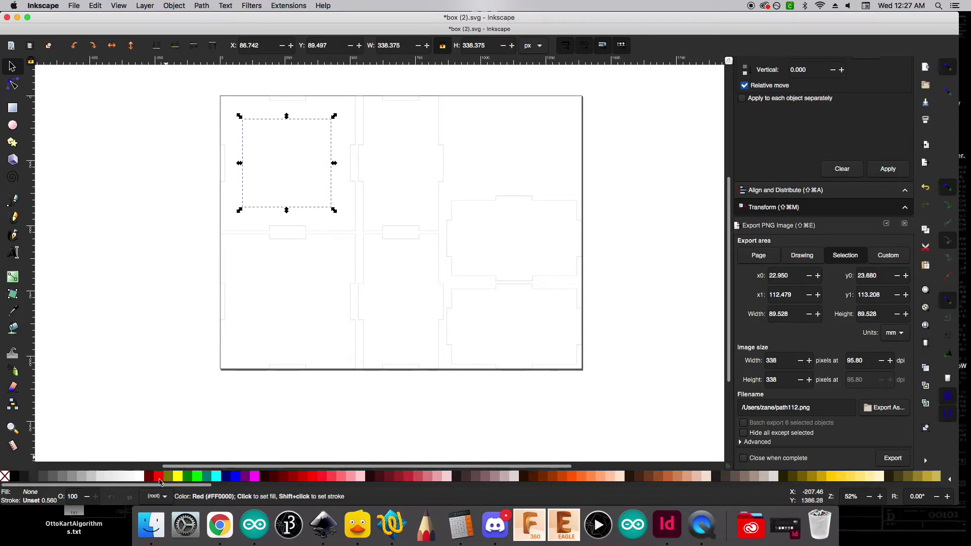
{"action": "right_click", "coordinate": [158, 477]}
{"action": "left_click", "coordinate": [191, 438]}
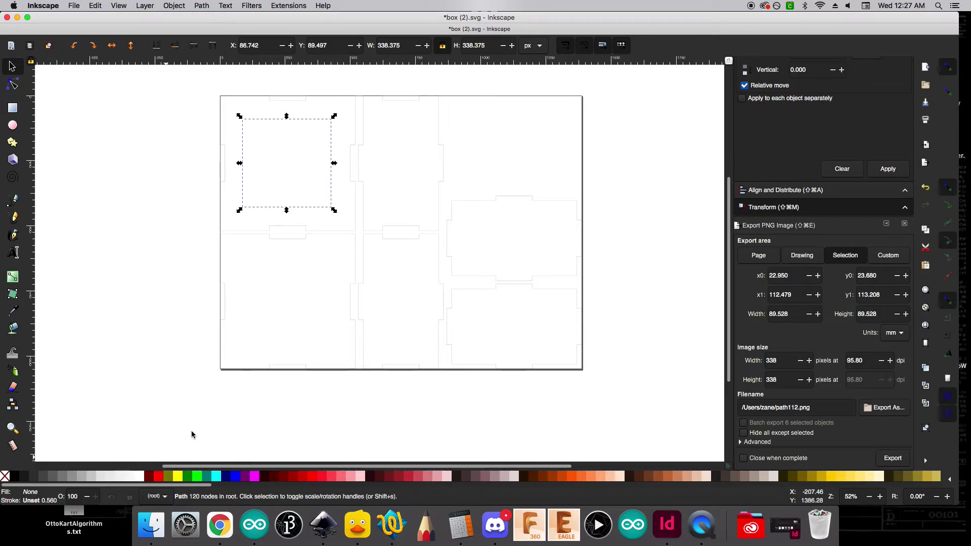
{"action": "left_click", "coordinate": [181, 311]}
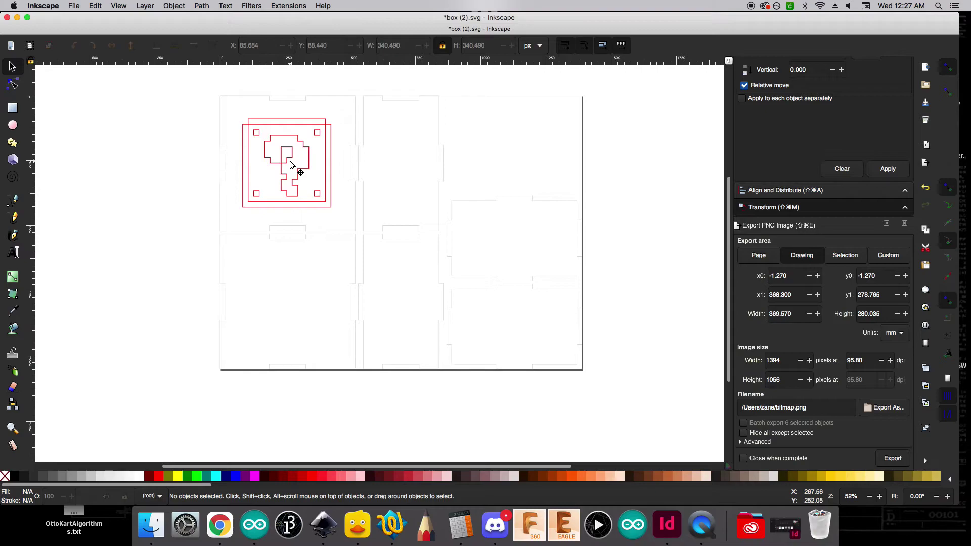
- Save the drawing in place, then save it as ZaneBox.svg in Downloads
{"action": "left_click", "coordinate": [73, 6]}
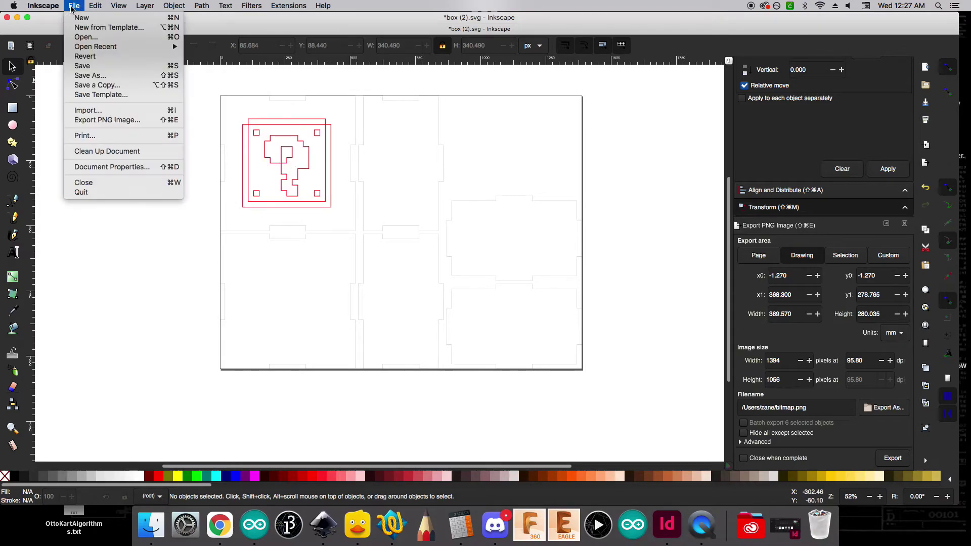
{"action": "left_click", "coordinate": [94, 68]}
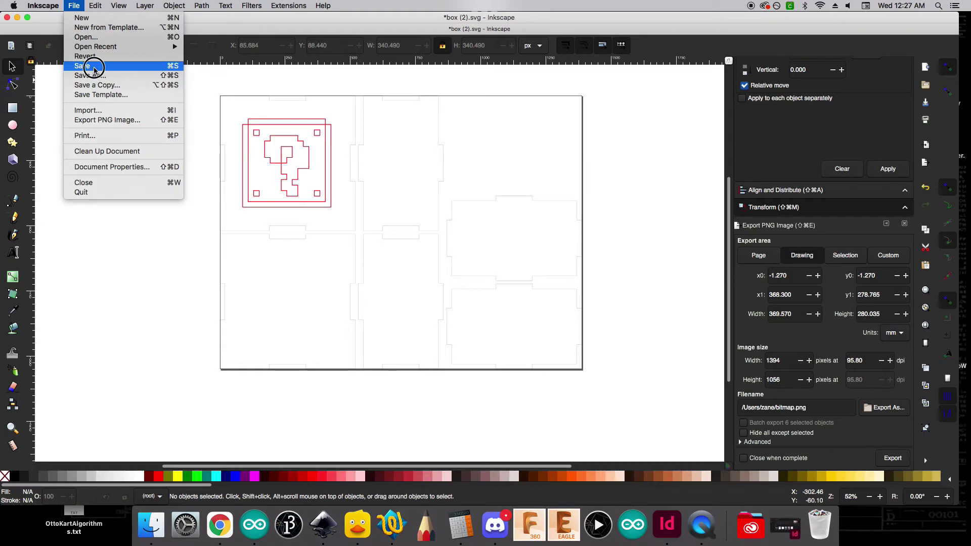
{"action": "left_click", "coordinate": [77, 7]}
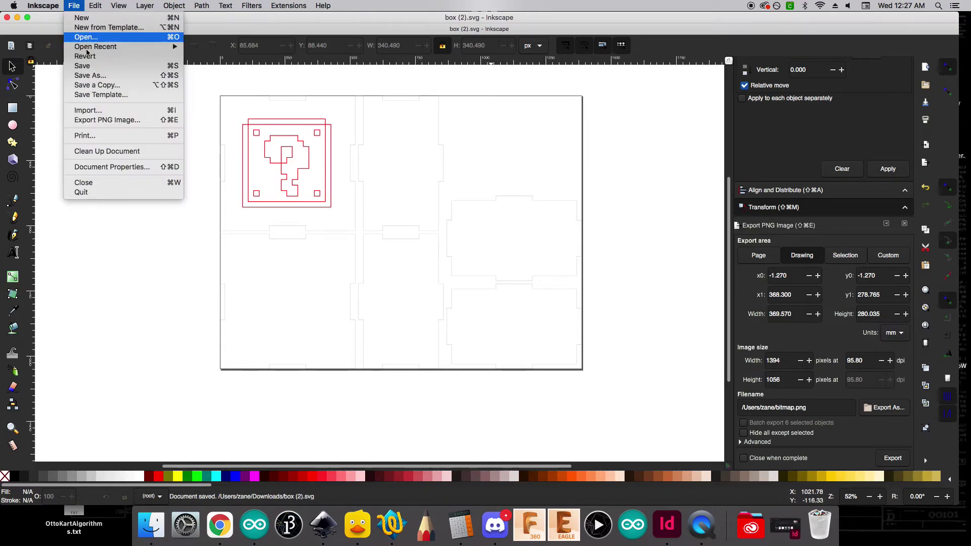
{"action": "left_click", "coordinate": [94, 75]}
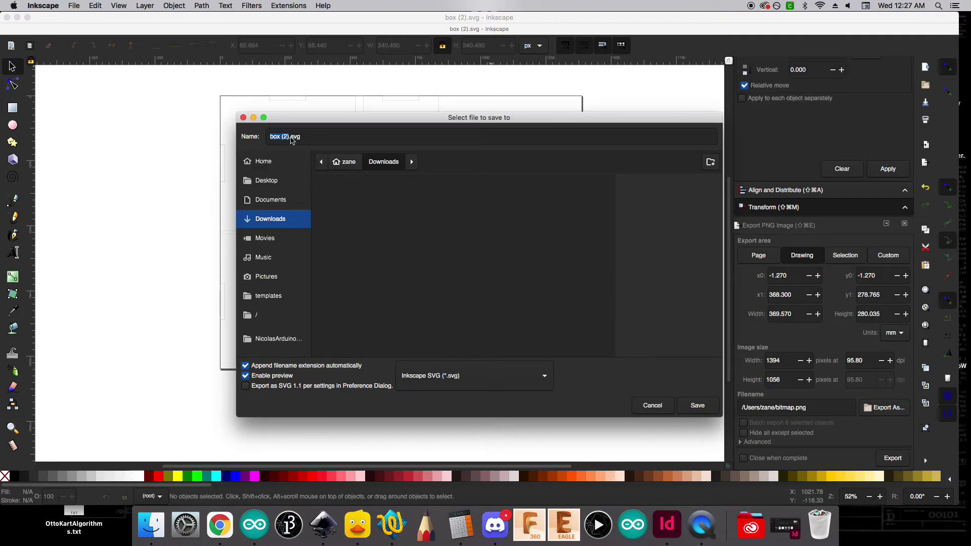
{"action": "type", "text": "Zane"}
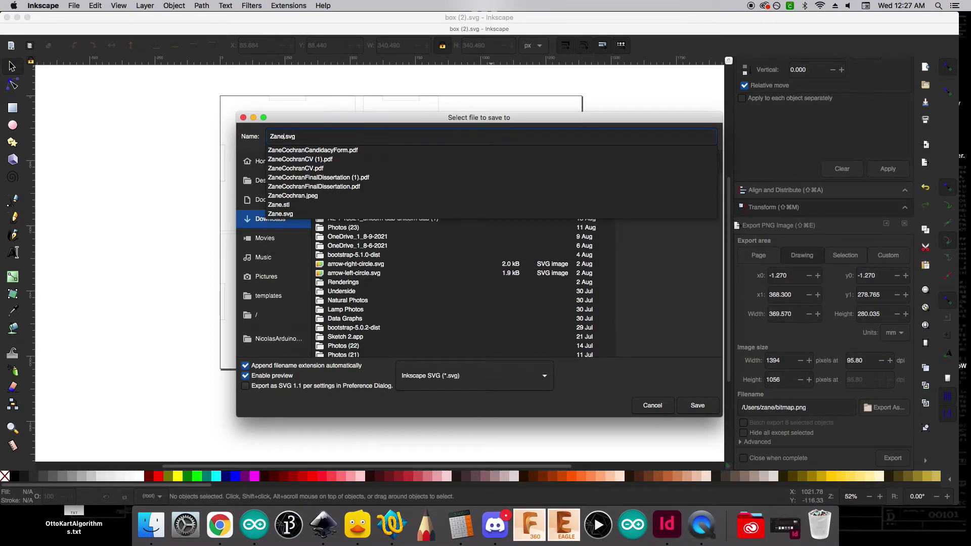
{"action": "type", "text": "Box"}
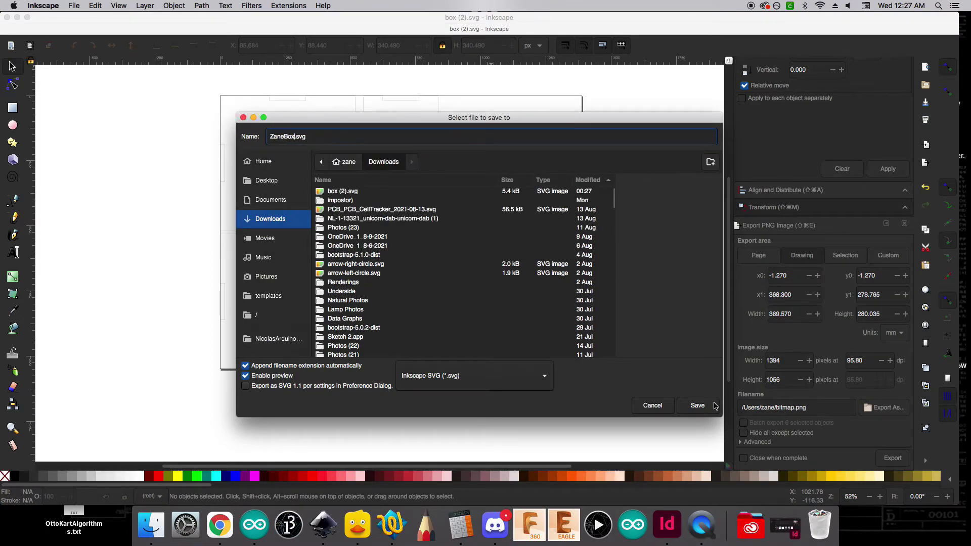
{"action": "left_click", "coordinate": [704, 407]}
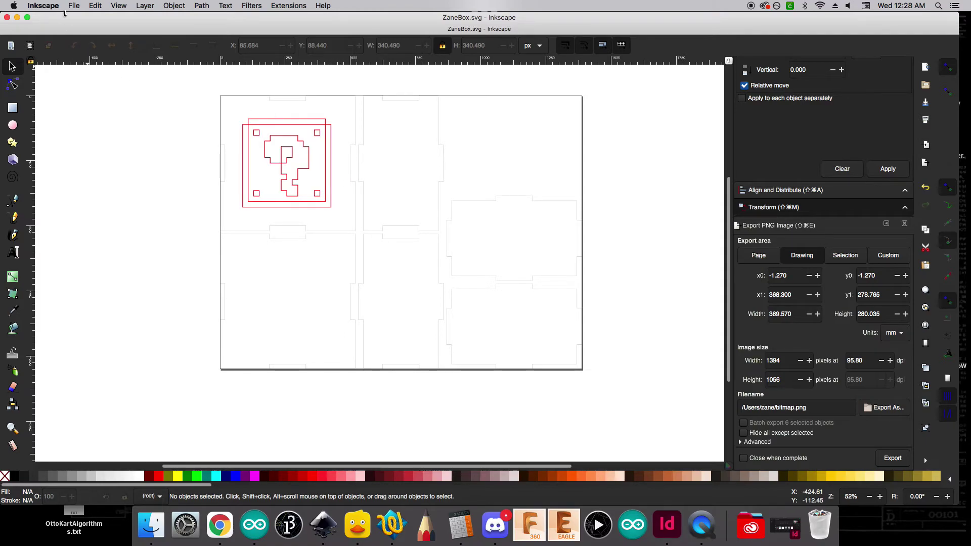
- Save as ZaneBox.dxf on the Desktop in Desktop Cutting Plotter (AutoCAD DXF R14) format
{"action": "left_click", "coordinate": [74, 6]}
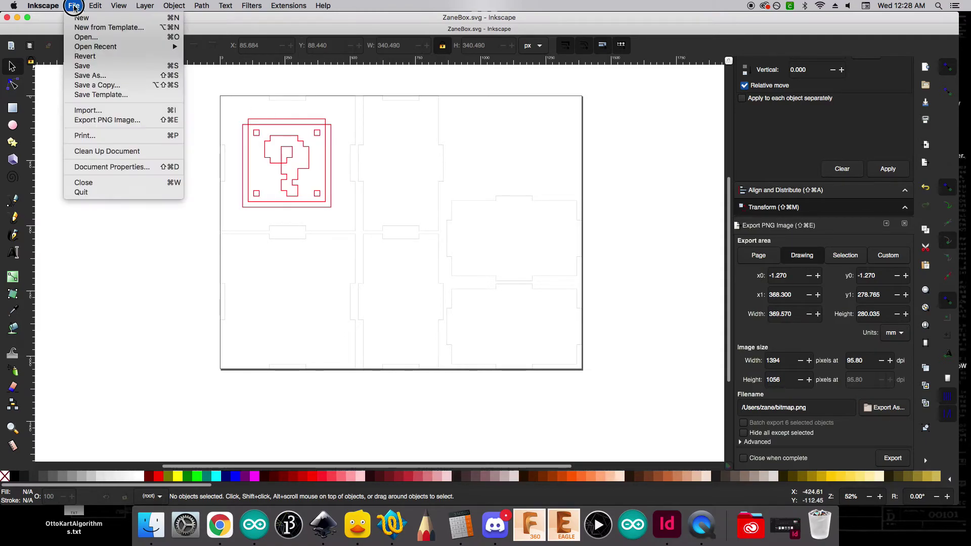
{"action": "left_click", "coordinate": [92, 78]}
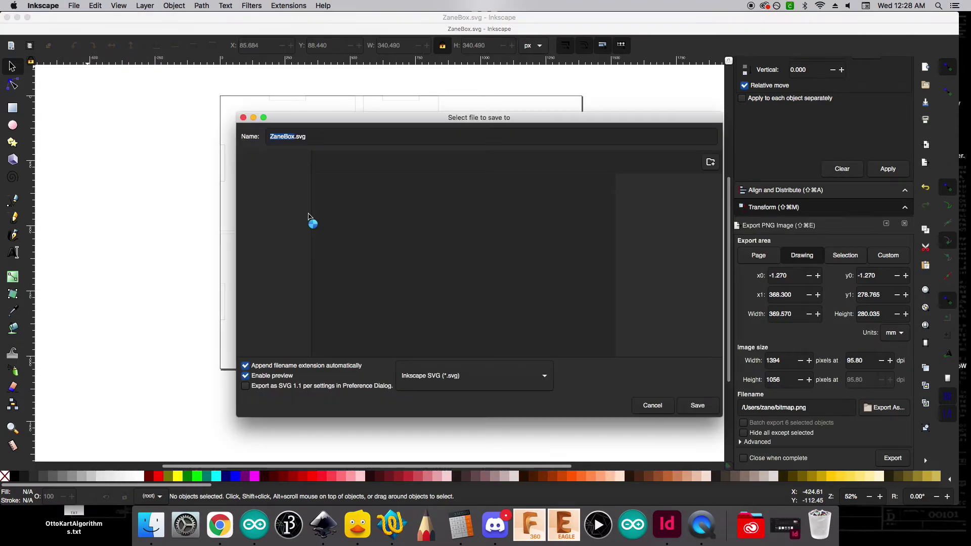
{"action": "left_click", "coordinate": [480, 378]}
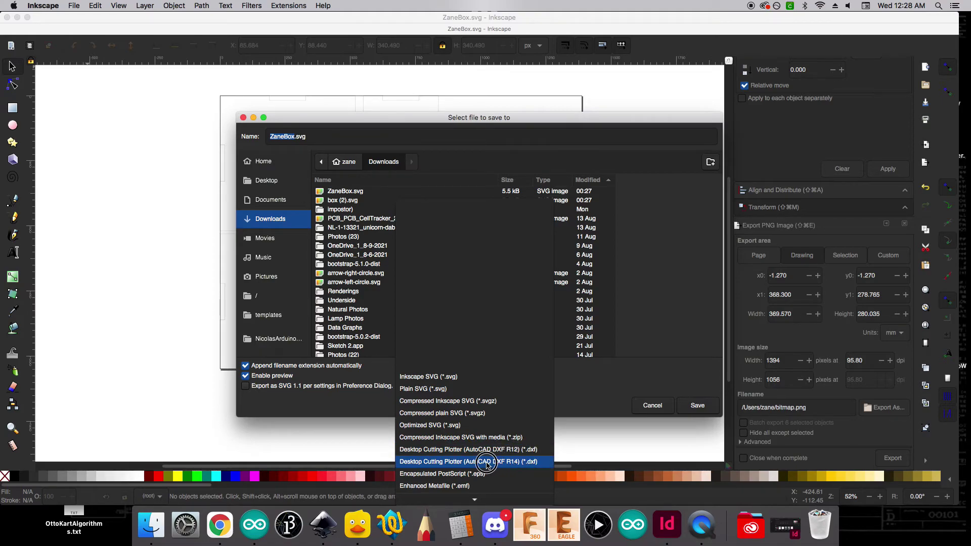
{"action": "left_click", "coordinate": [505, 461]}
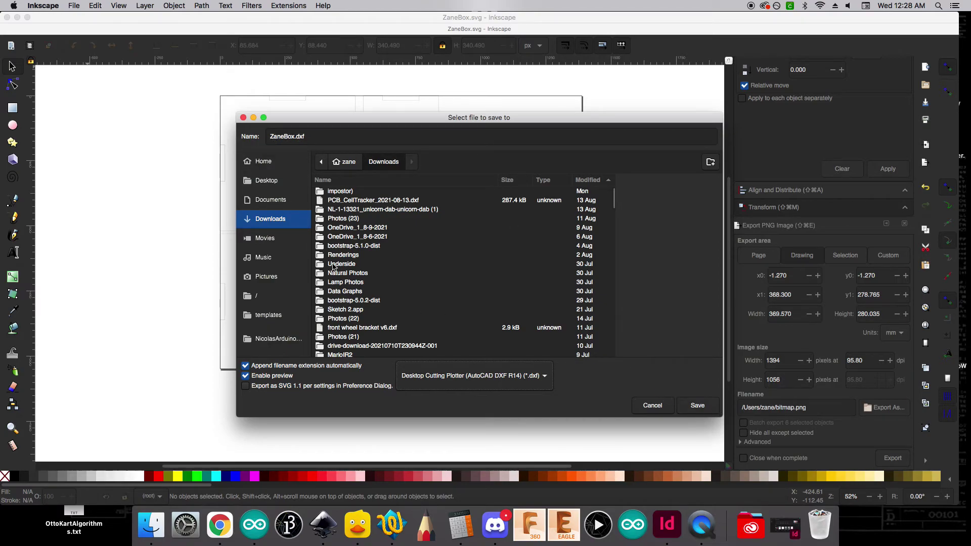
{"action": "key", "text": "alt+d"}
{"action": "left_click", "coordinate": [702, 412]}
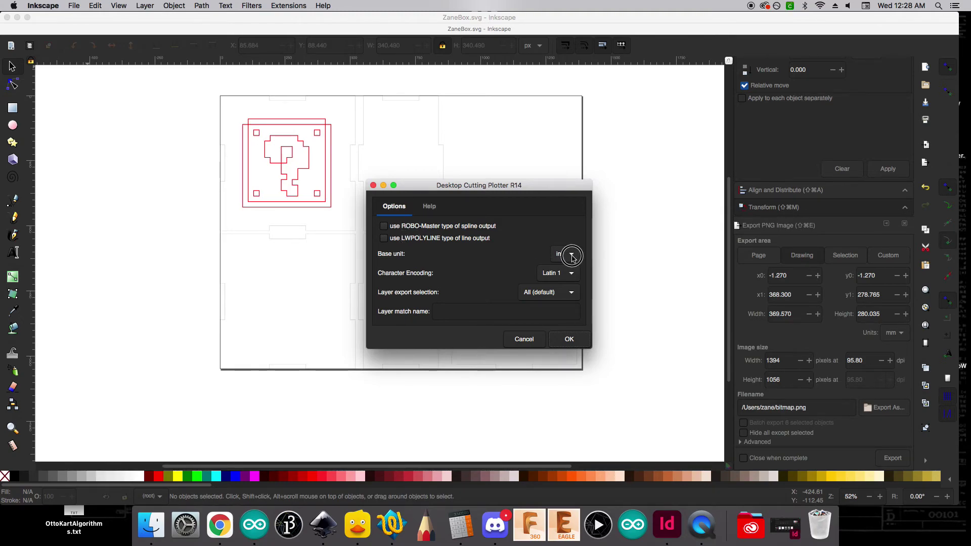
- Keep inches as the DXF base unit and confirm the export options
{"action": "left_click", "coordinate": [569, 257]}
{"action": "left_click", "coordinate": [570, 257]}
{"action": "left_click", "coordinate": [571, 340]}
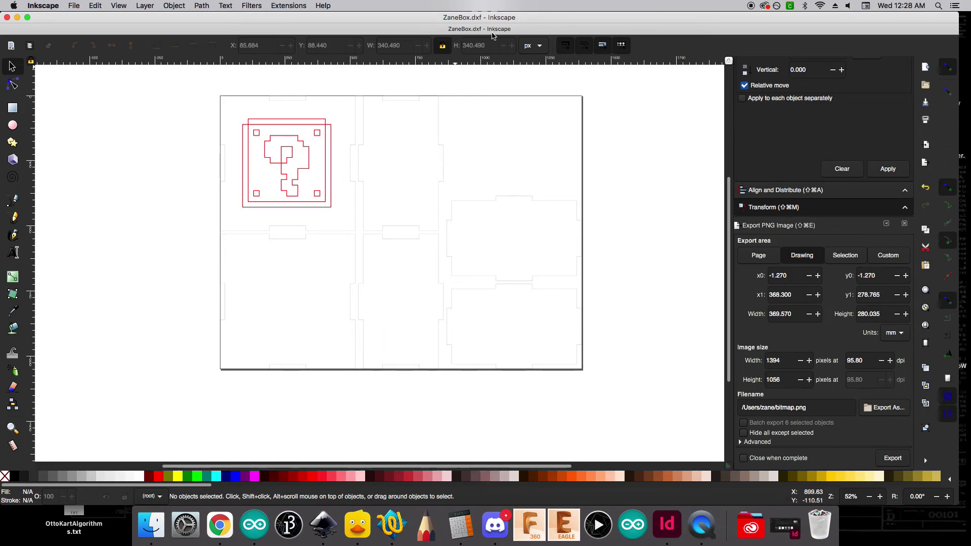
{"action": "left_click", "coordinate": [219, 526]}
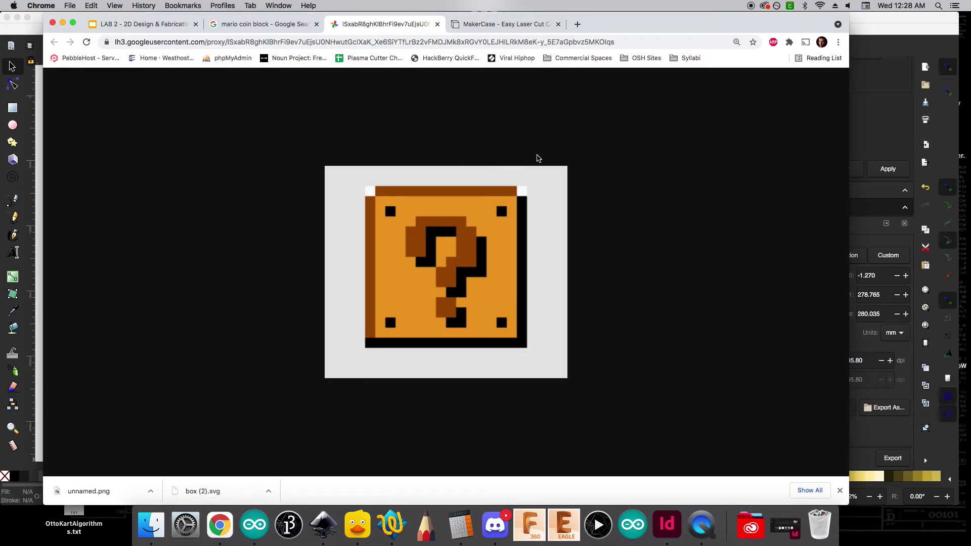
- In a new Chrome tab, load hackberrylab.com/fi to reach the HackBerry QuickFile page
{"action": "left_click", "coordinate": [577, 24]}
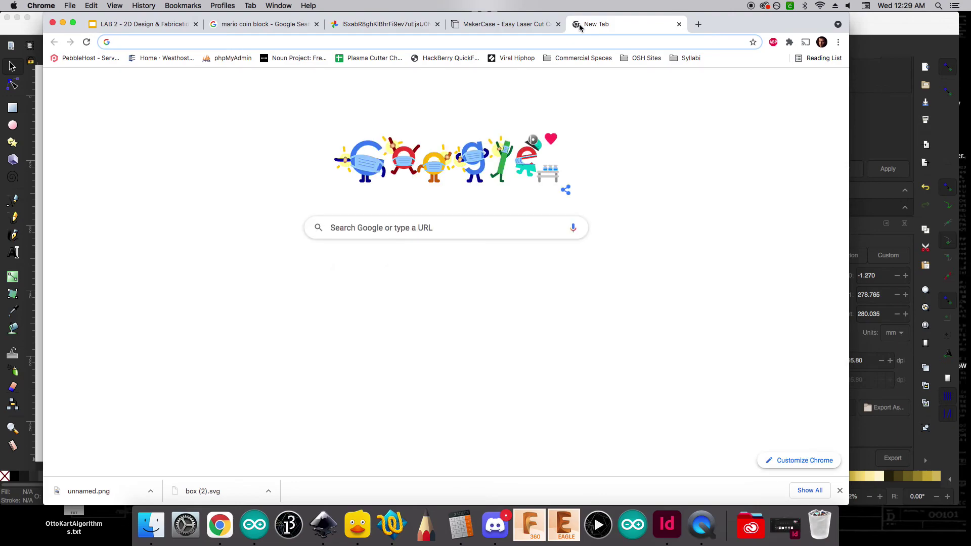
{"action": "type", "text": "hackbery"}
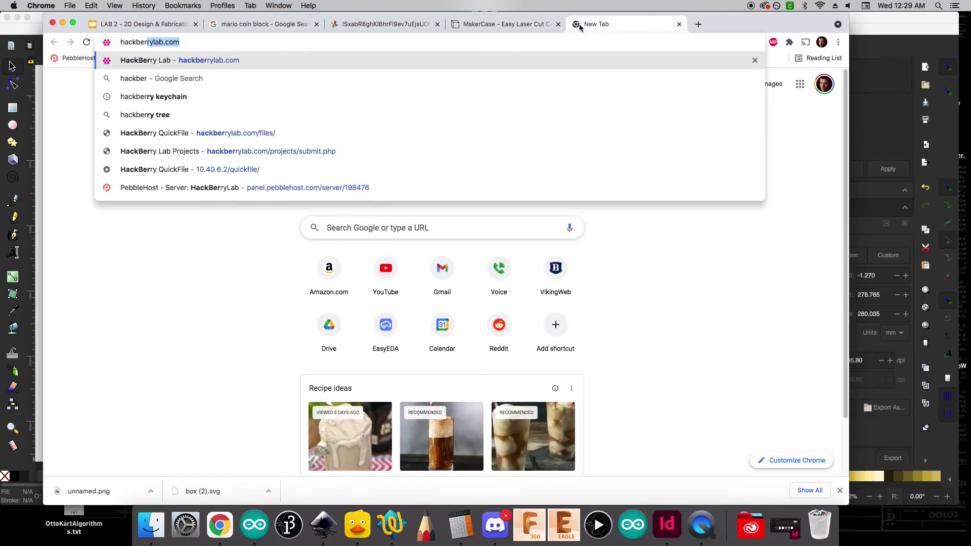
{"action": "key", "text": "BackSpace"}
{"action": "type", "text": "rylab.com/"}
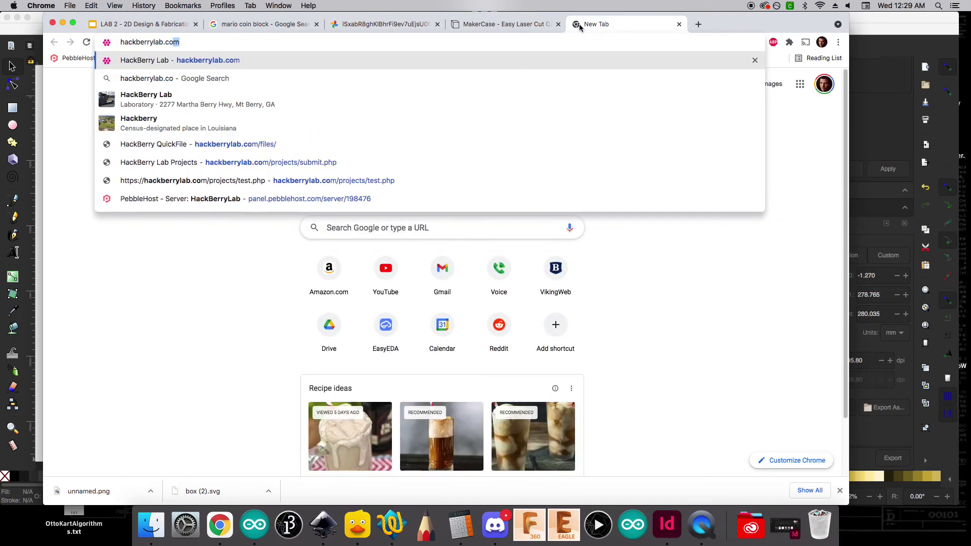
{"action": "type", "text": "file/"}
{"action": "key", "text": "Return"}
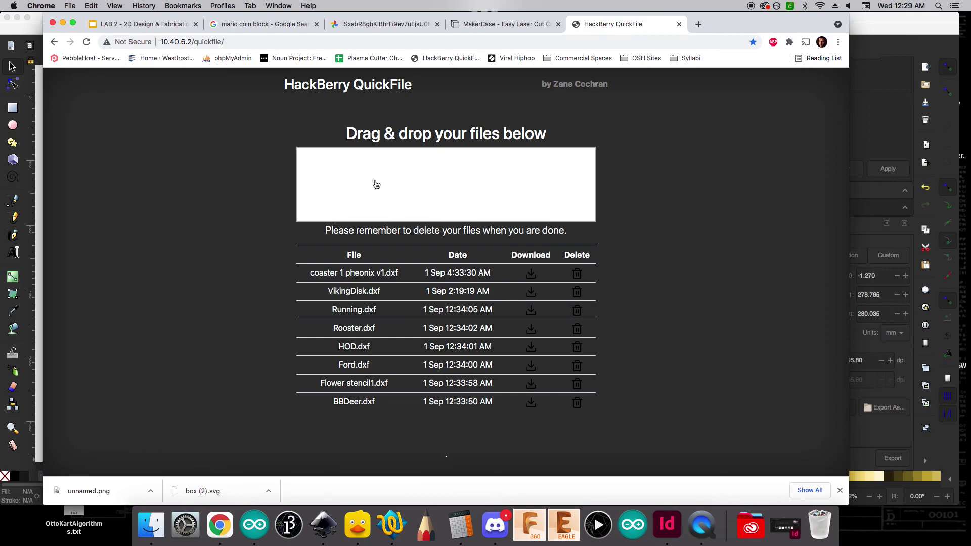
- Pick ZaneBox.dxf from the Desktop in the upload picker and upload it
{"action": "left_click", "coordinate": [410, 183]}
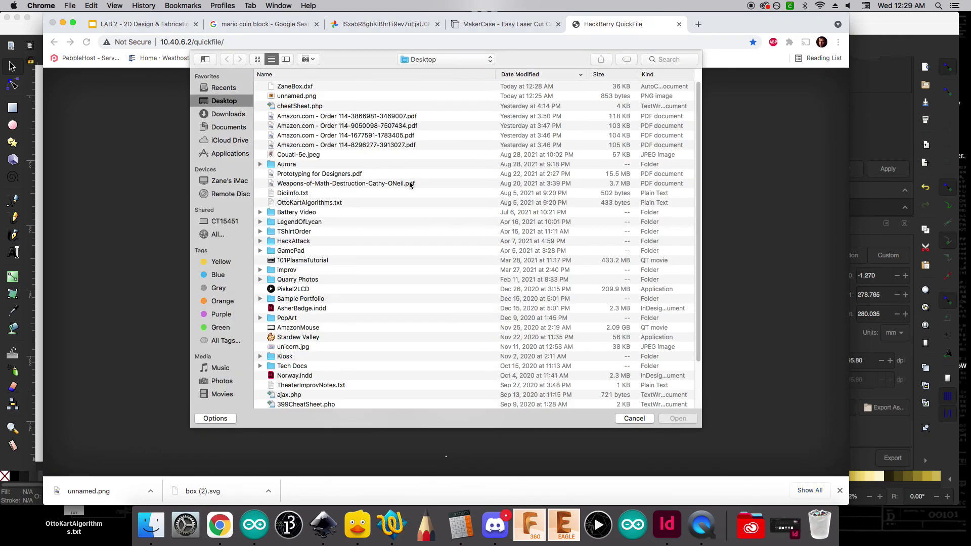
{"action": "left_click", "coordinate": [289, 88]}
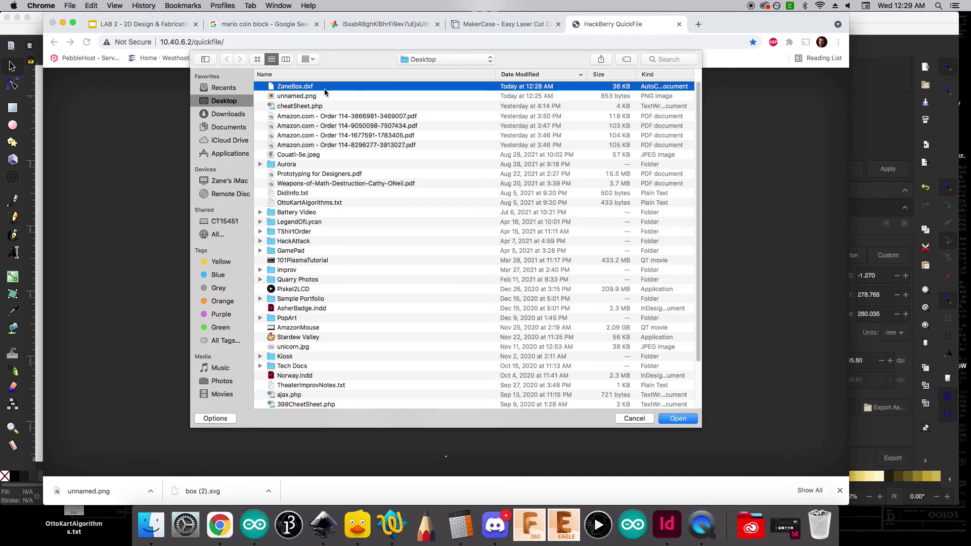
{"action": "left_click", "coordinate": [677, 418]}
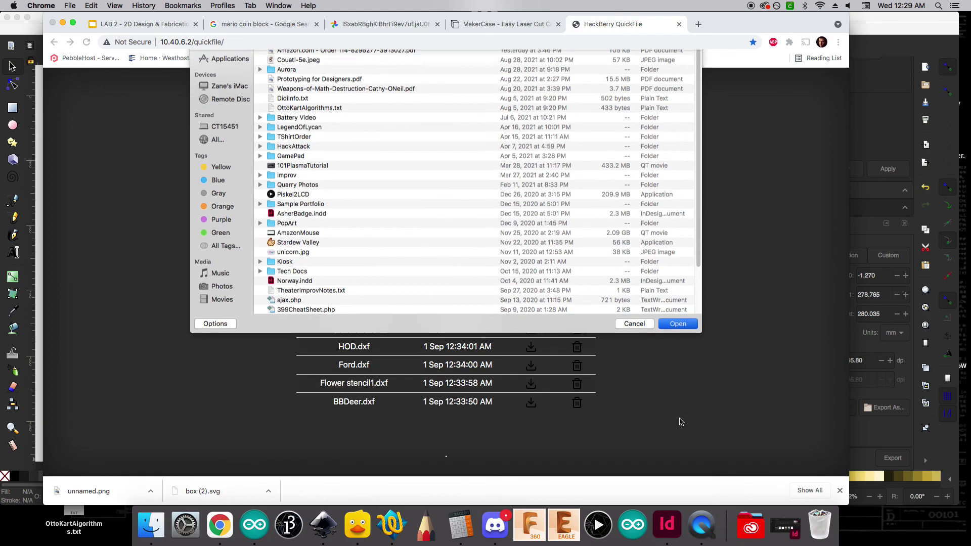